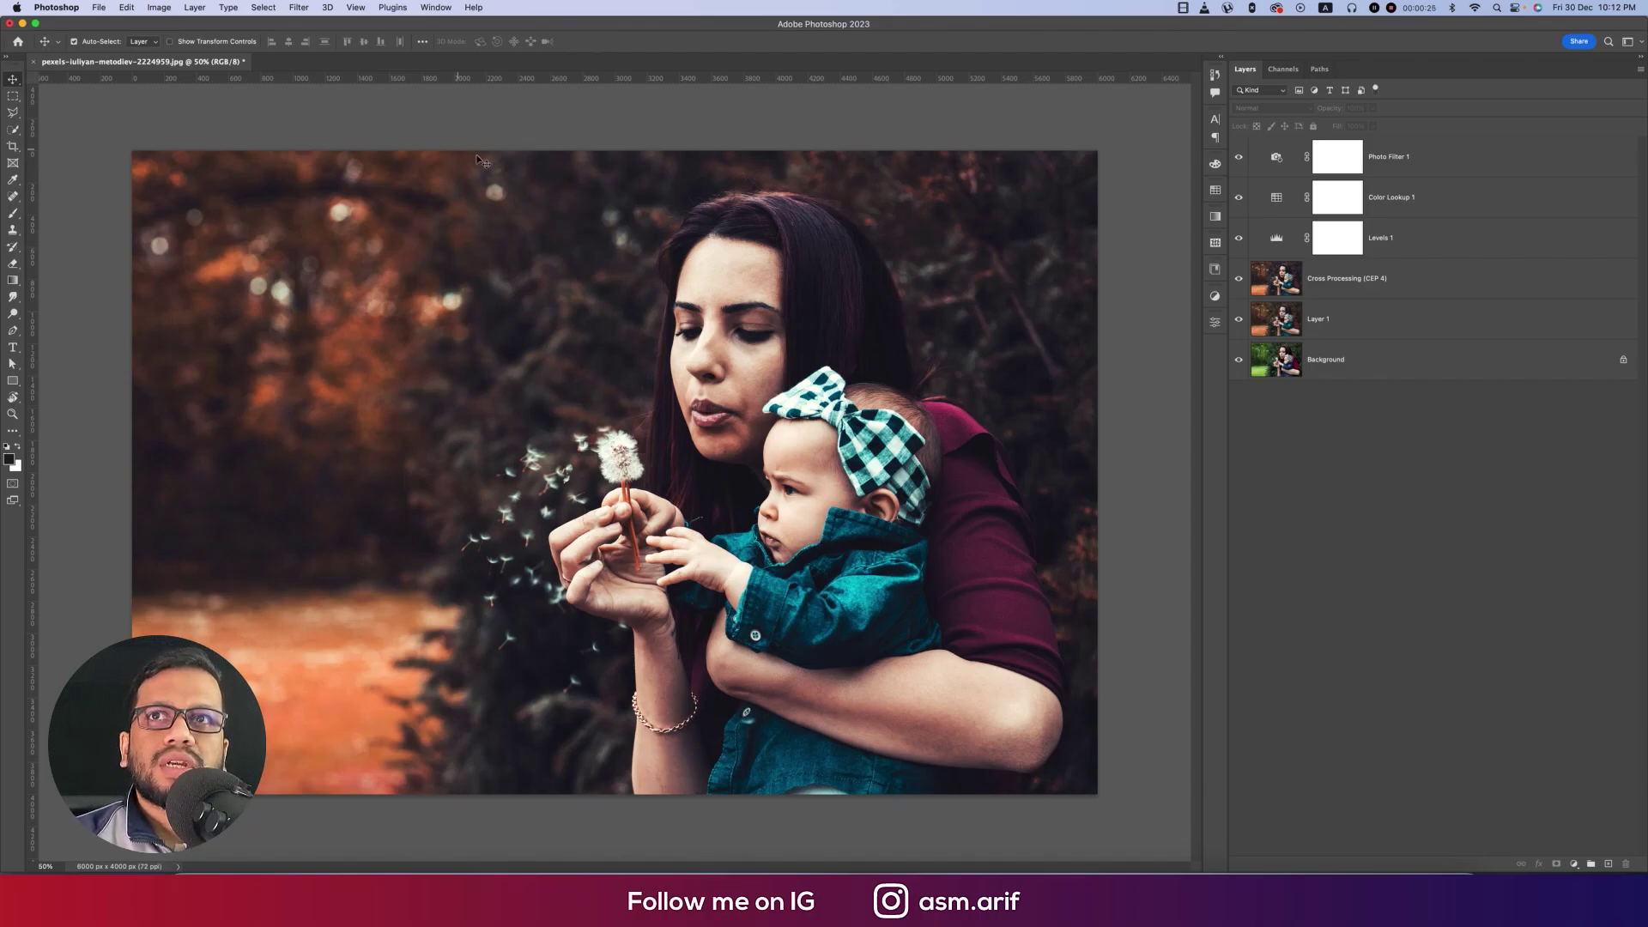
- Open the original mother-and-baby jpg
click(98, 7)
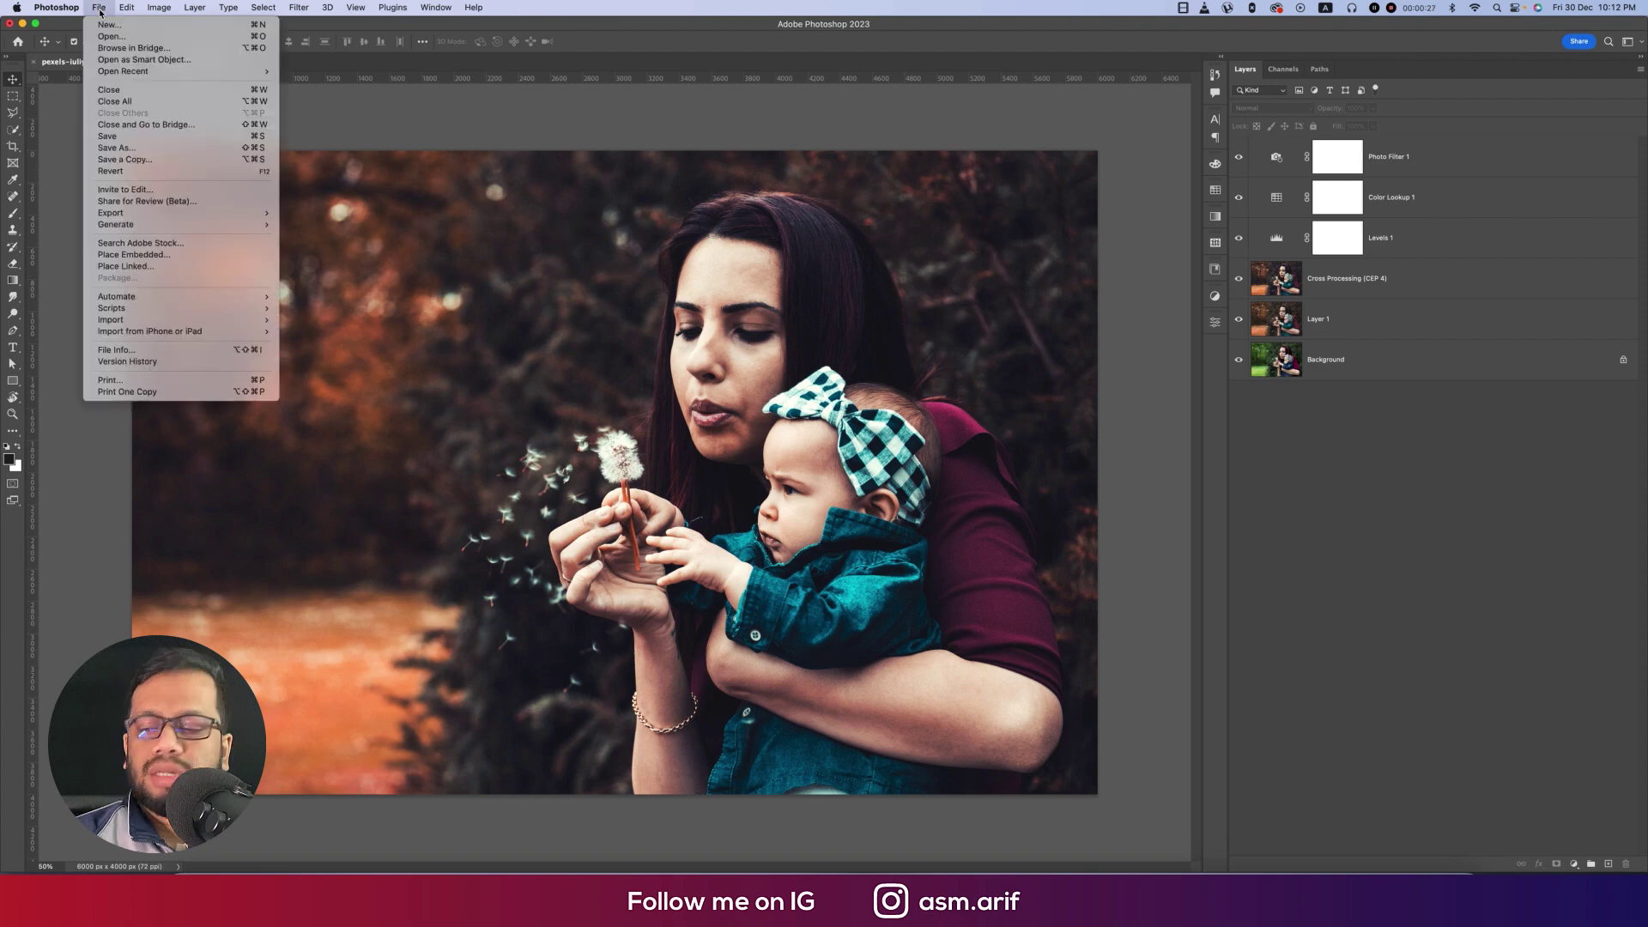
click(112, 34)
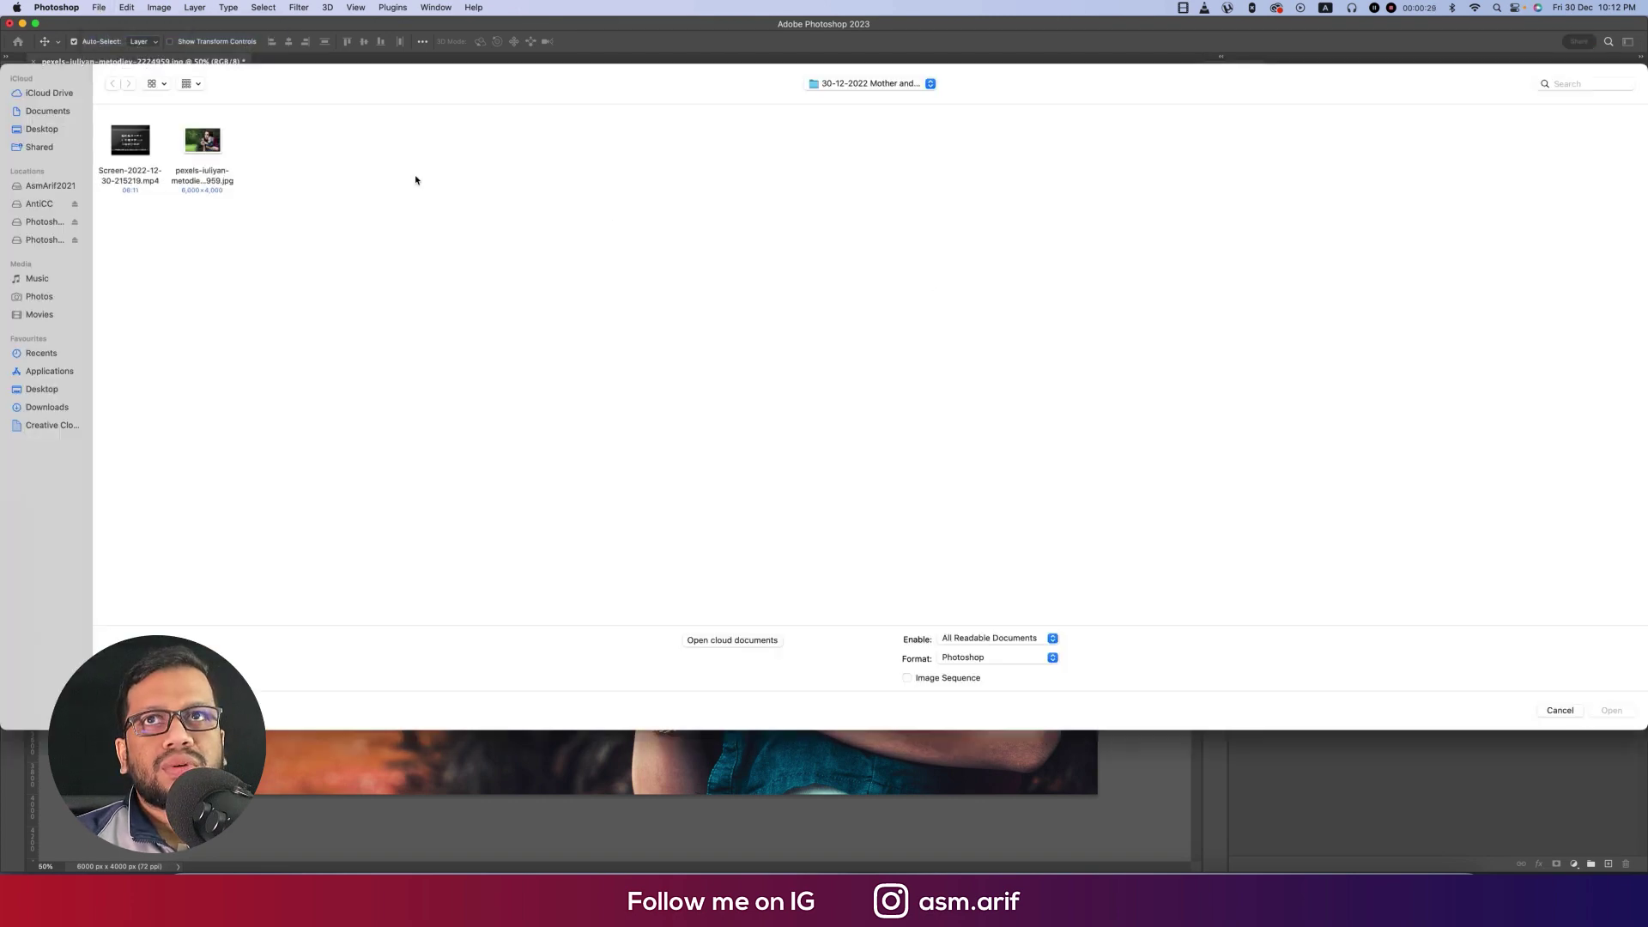
double_click(202, 142)
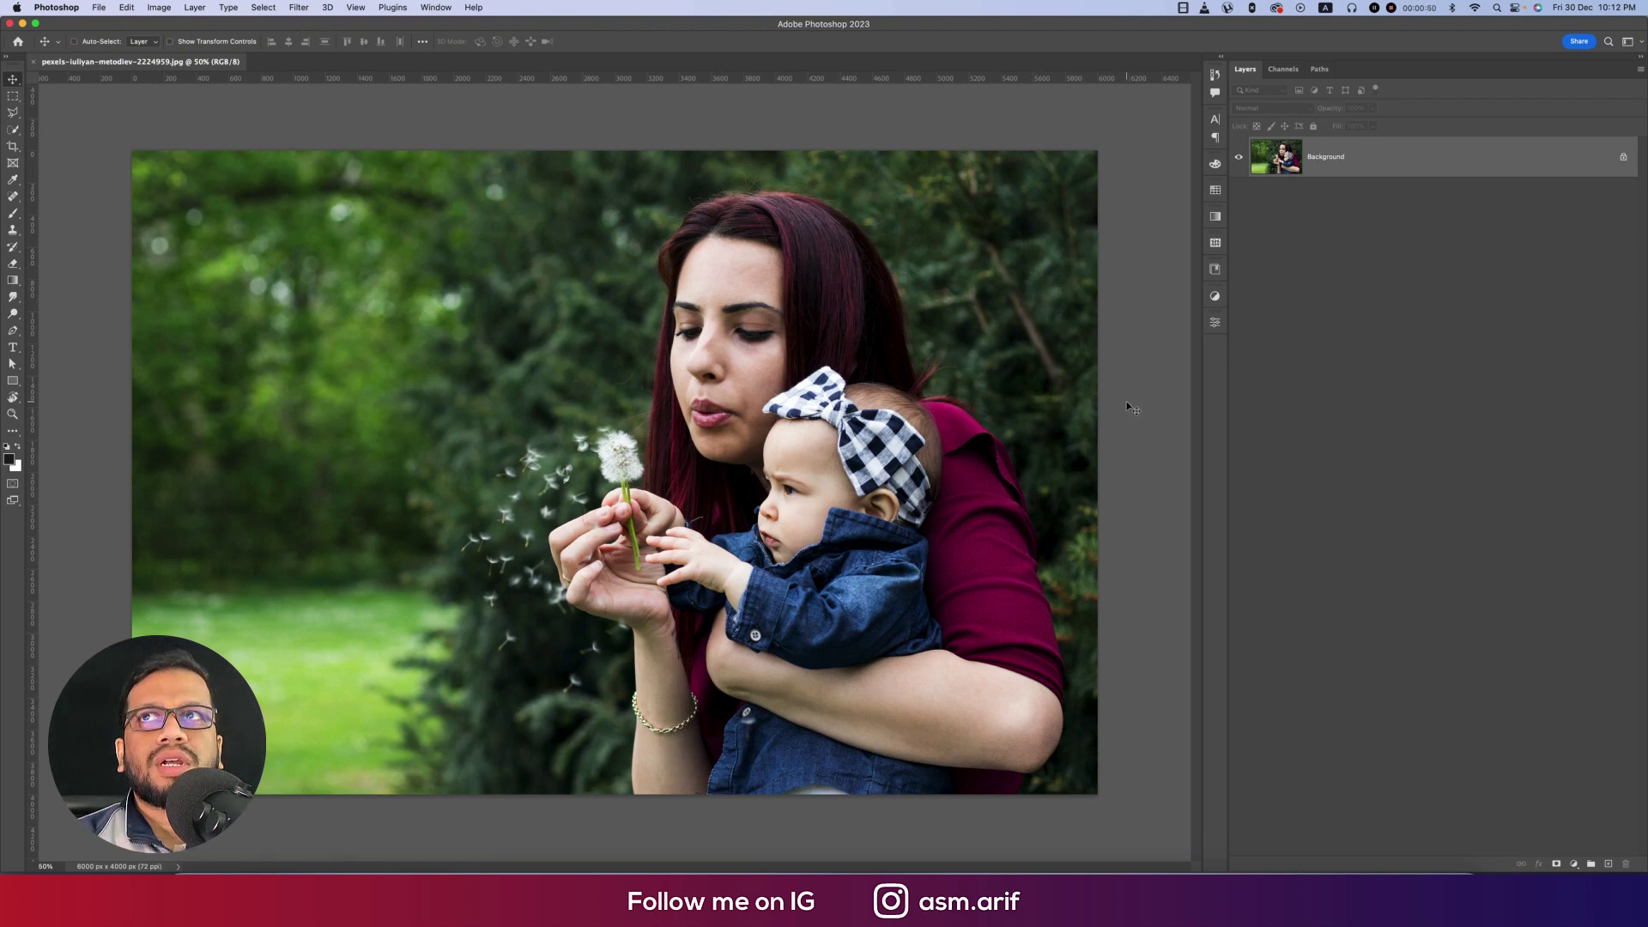
- Duplicate the background into Layer 1 and launch the Camera Raw Filter on it
key(super+j)
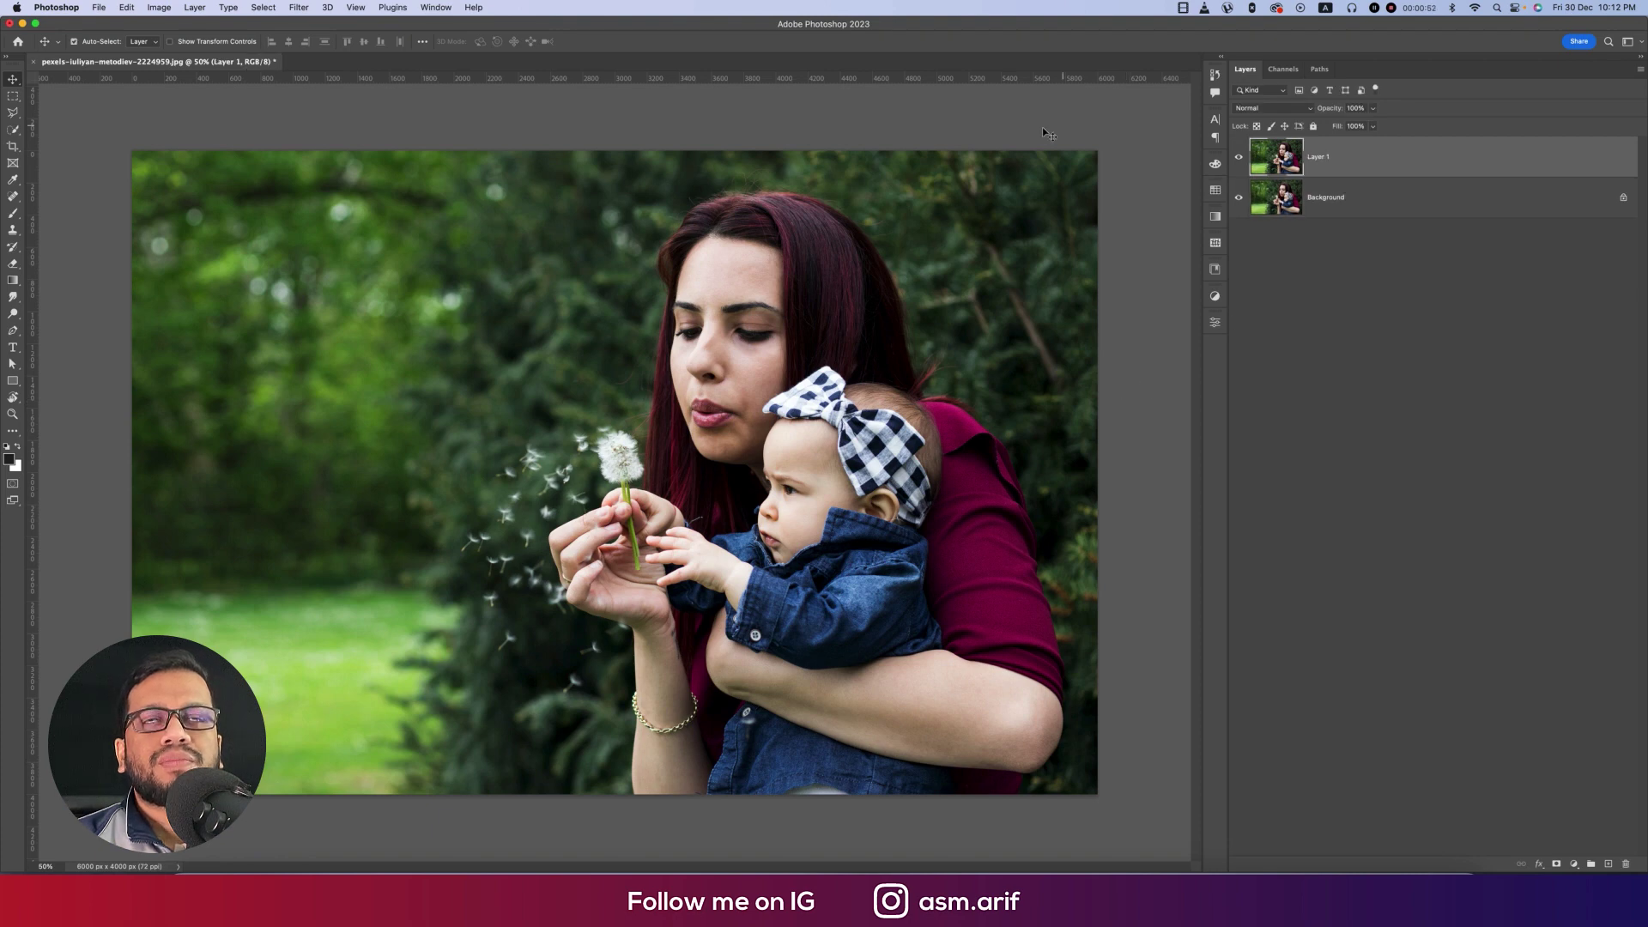
click(298, 7)
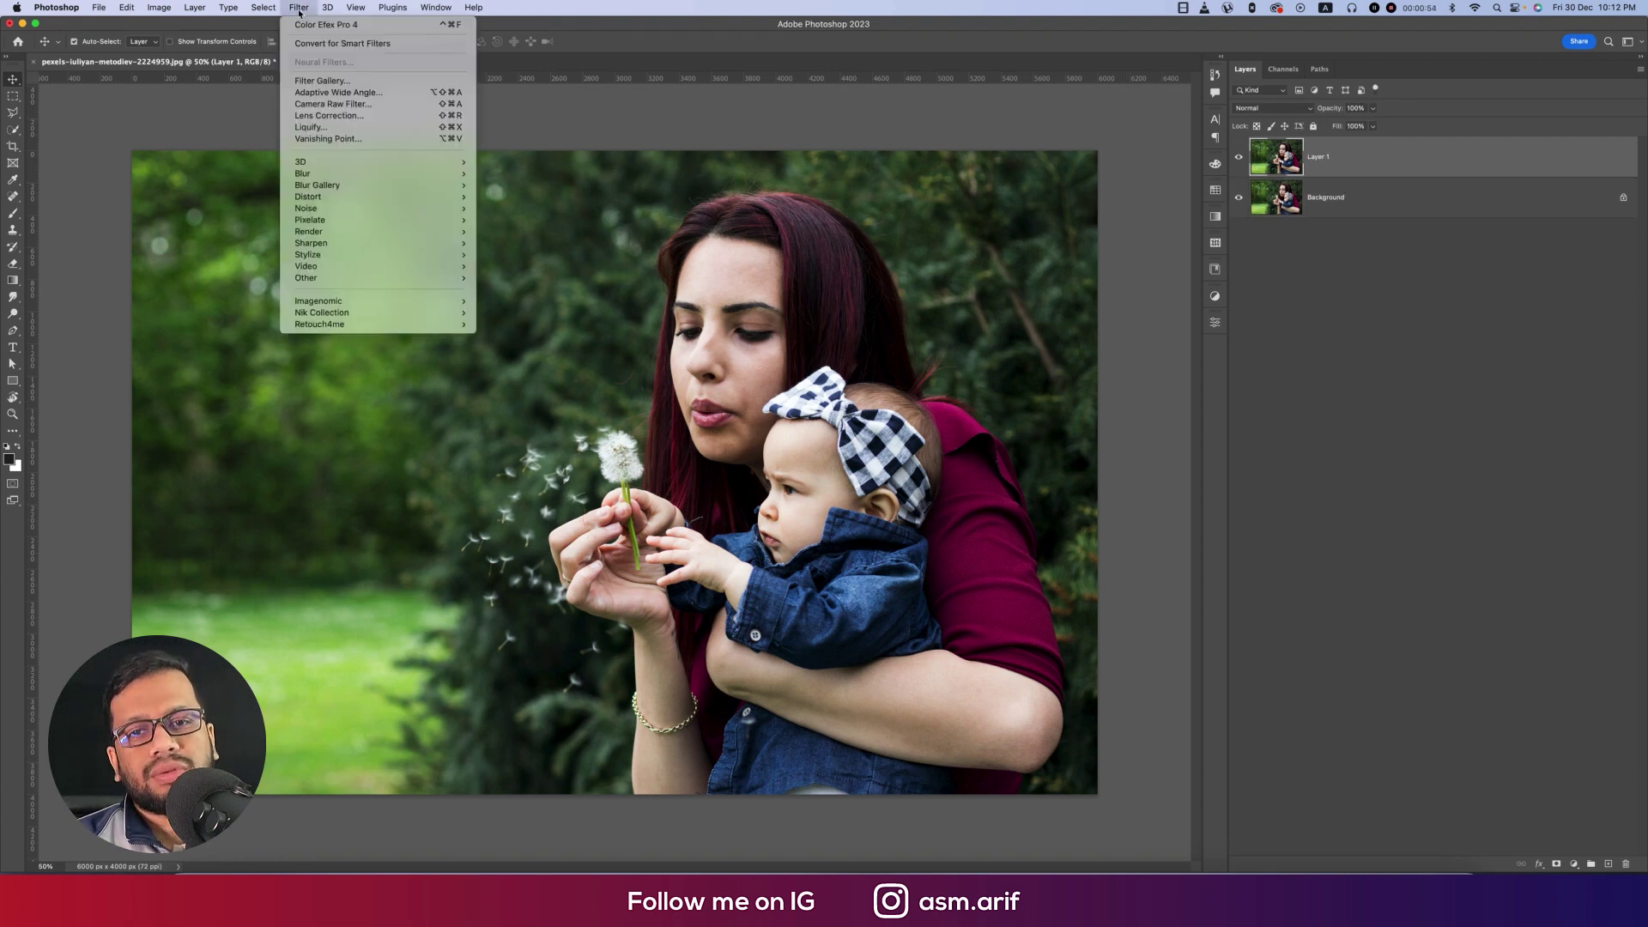
click(339, 103)
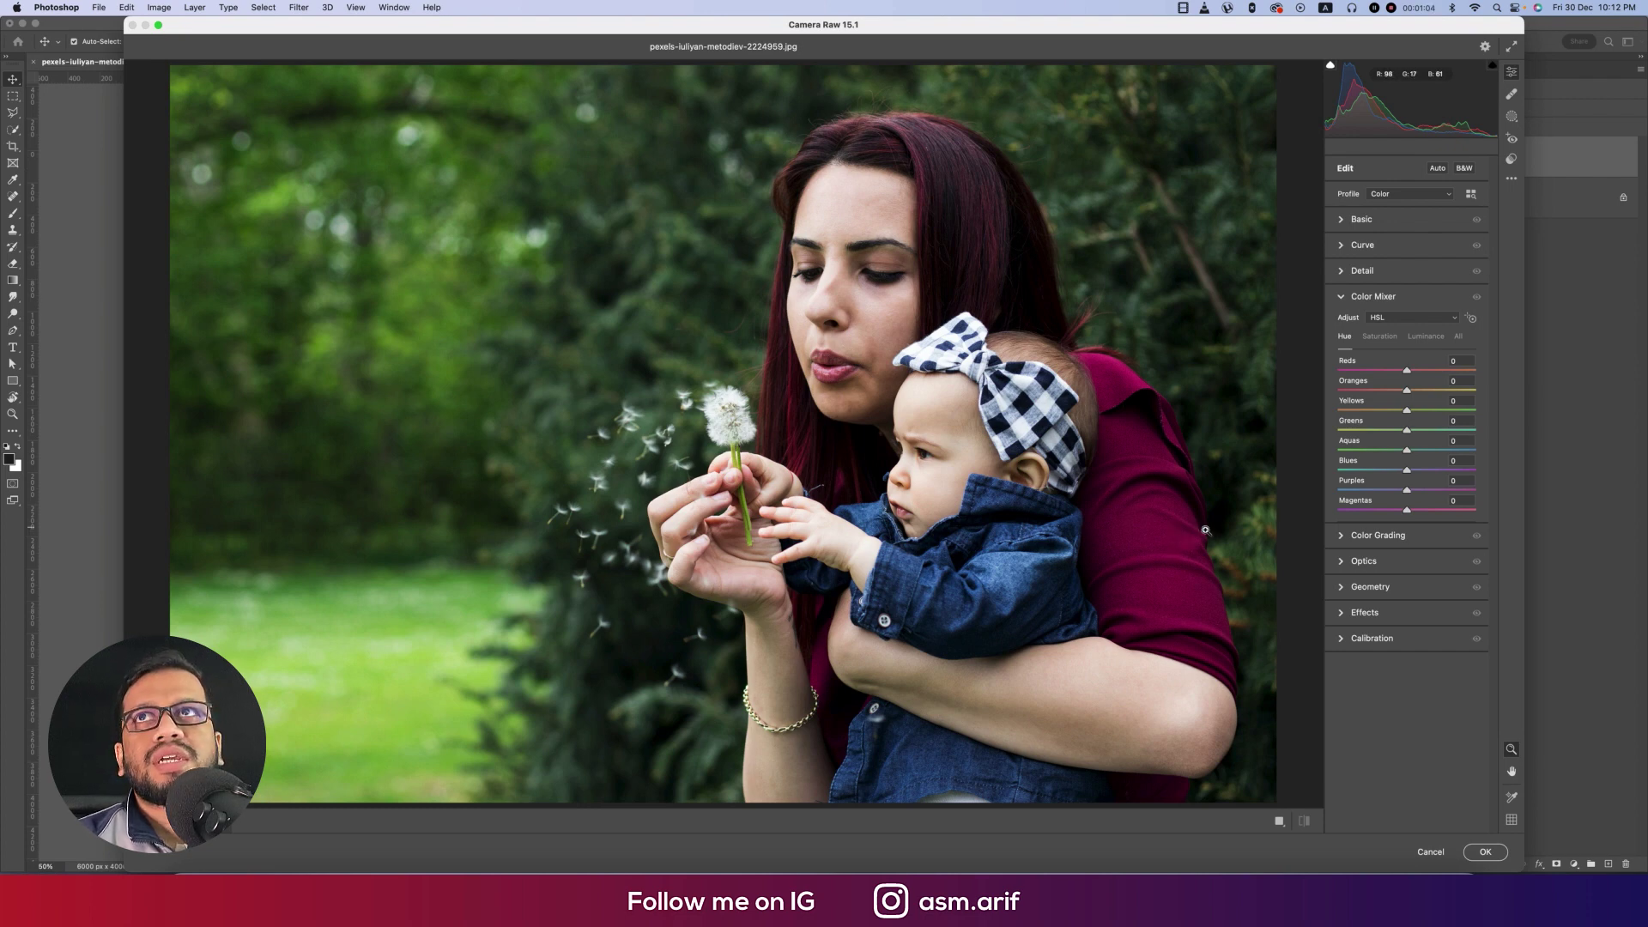
- In the Basic panel, set Highlights -37, Blacks +18, Texture -25 and Vibrance -30
click(1341, 220)
mouse_move(1406, 362)
mouse_down()
mouse_move(1371, 367)
mouse_move(1386, 369)
mouse_up()
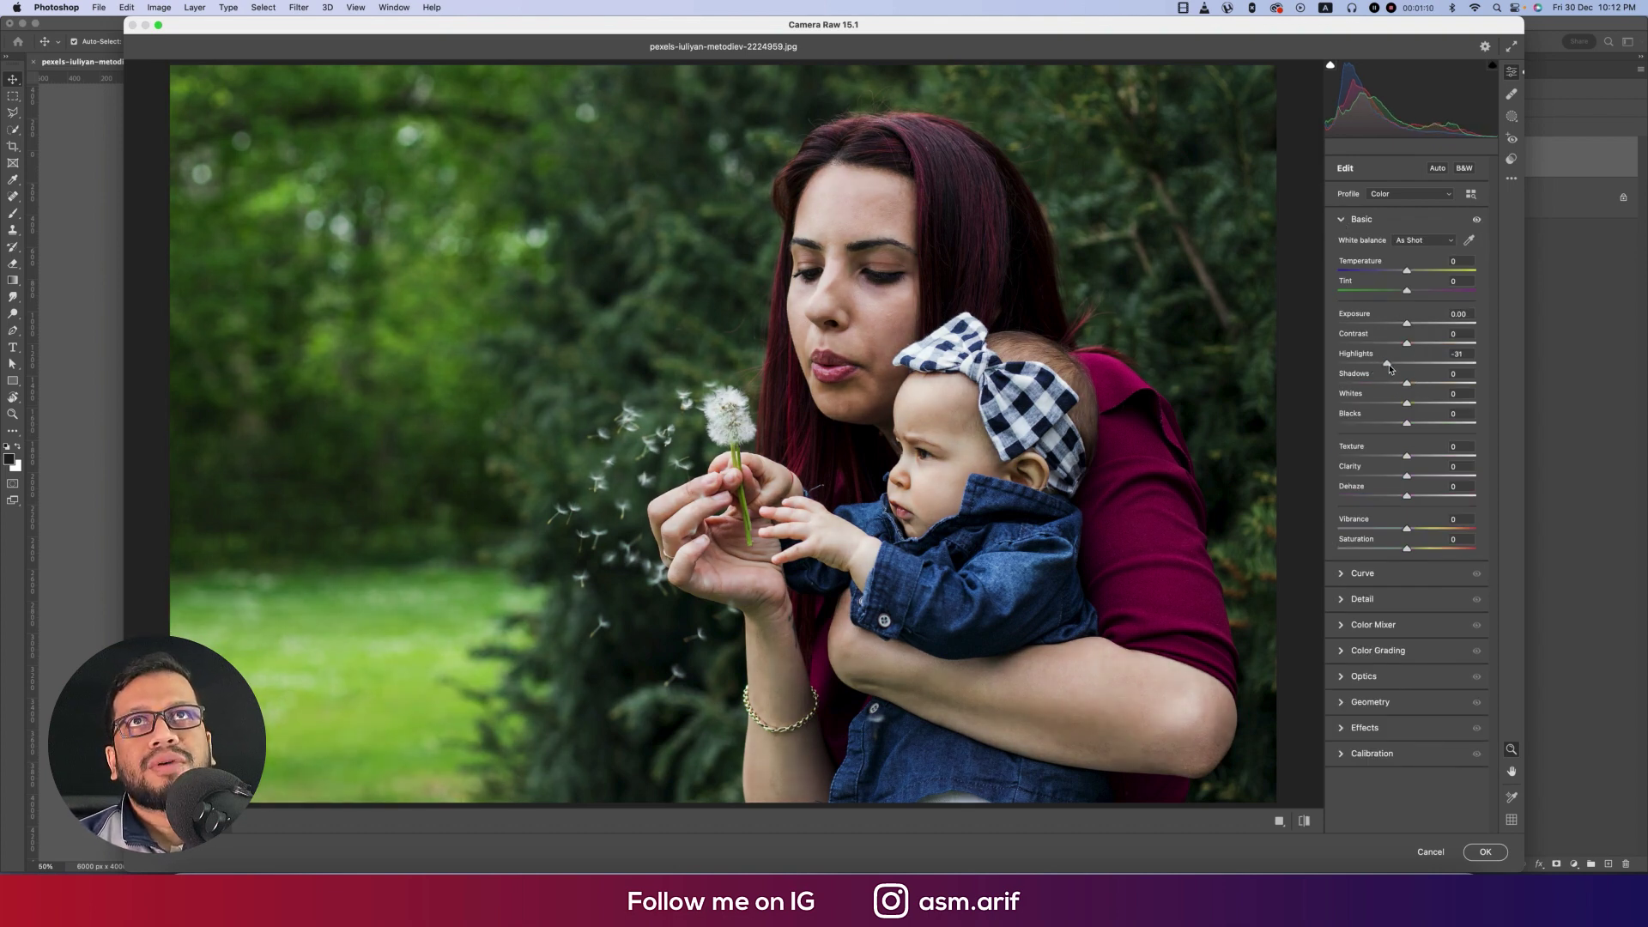
click(1419, 424)
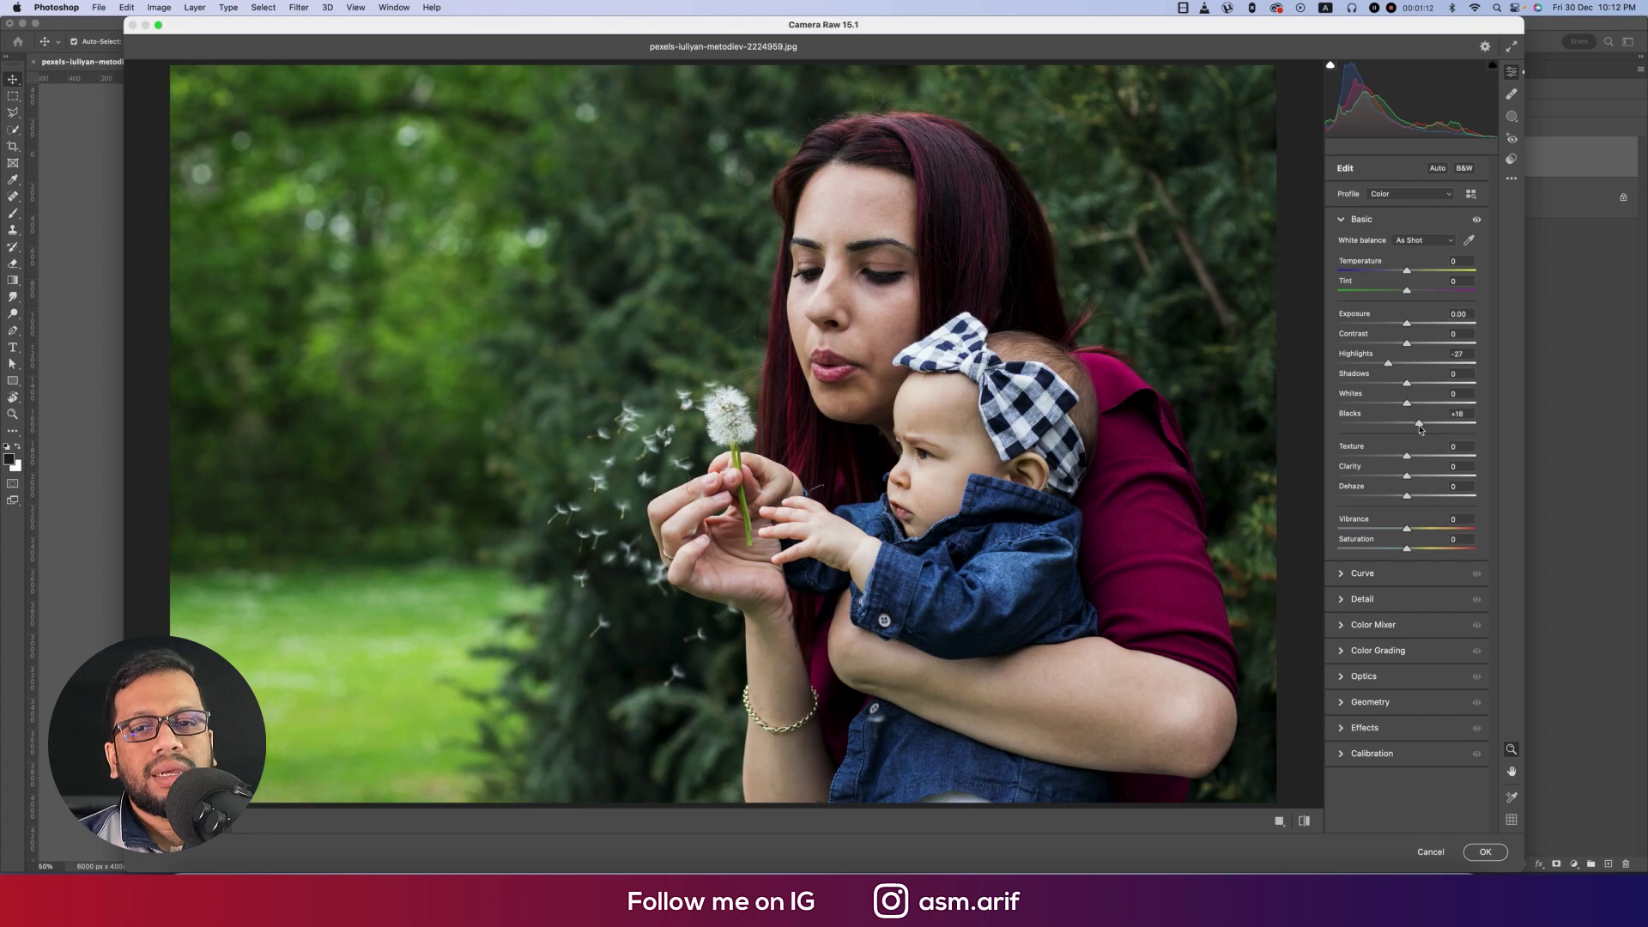
click(1397, 456)
click(891, 310)
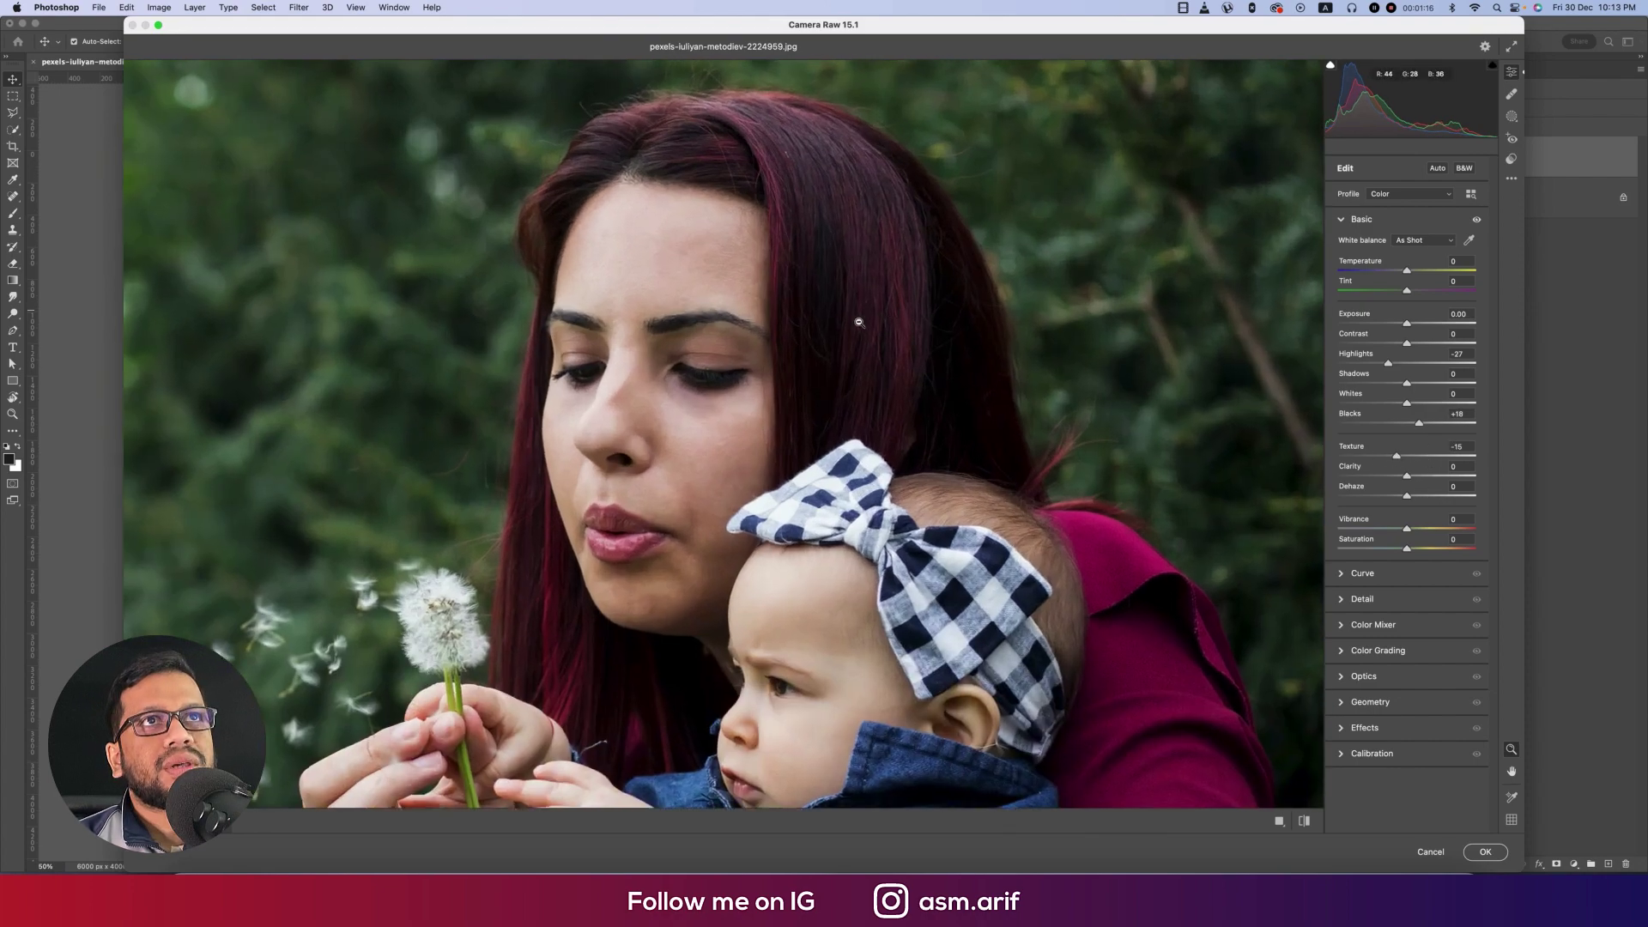
drag(1385, 461, 1391, 462)
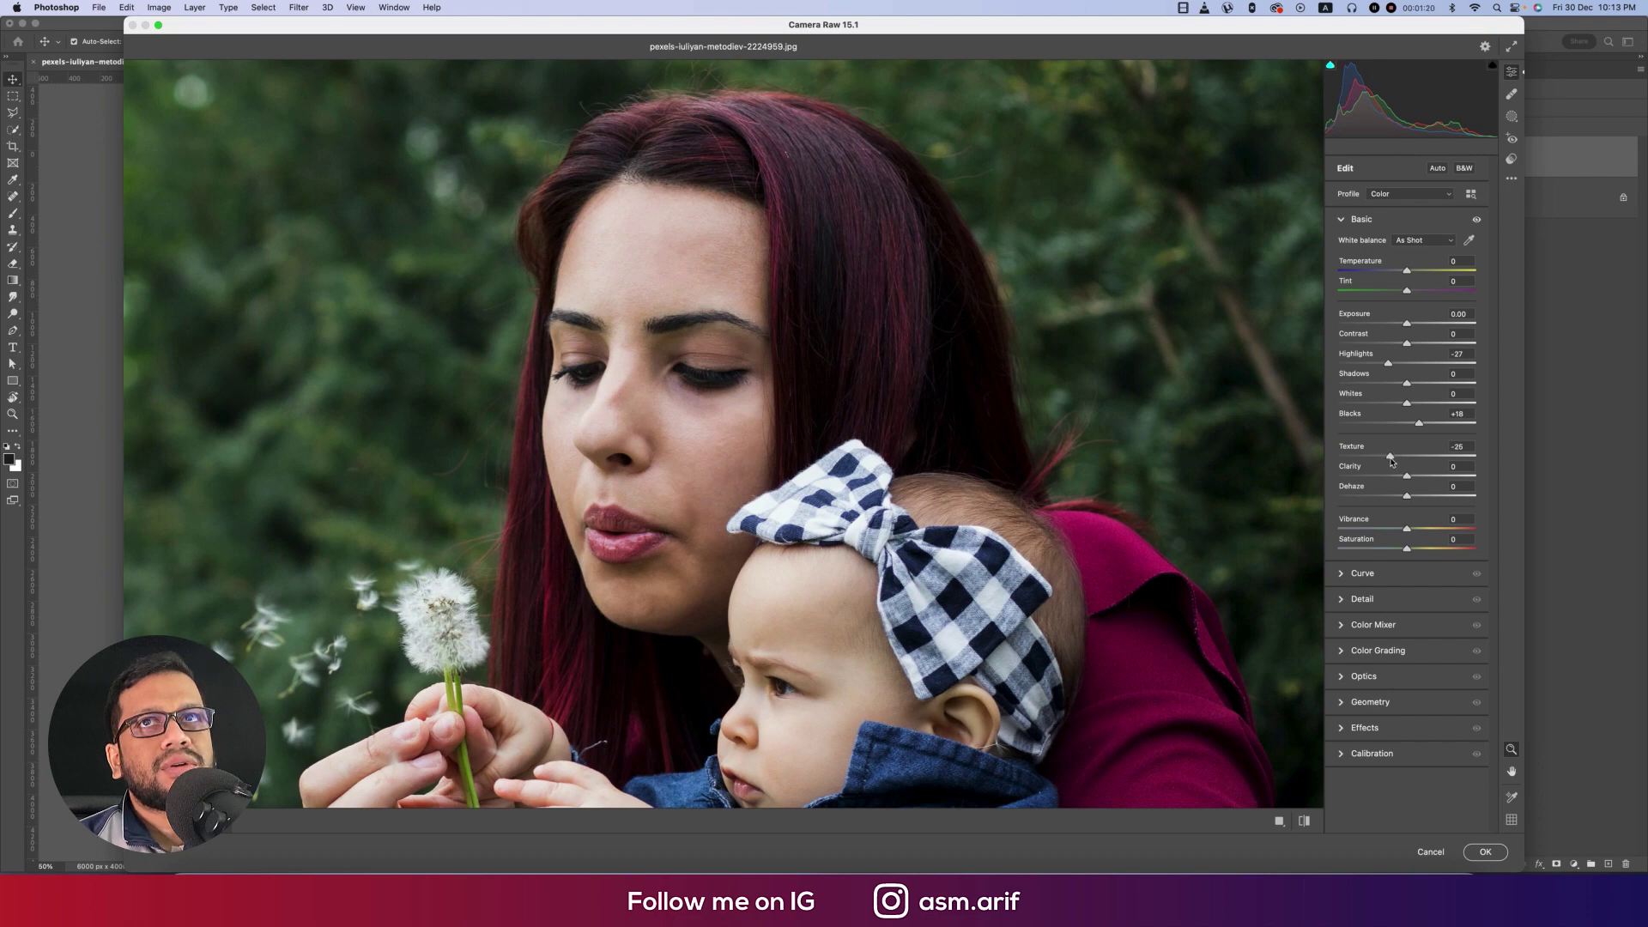
drag(1407, 530, 1386, 530)
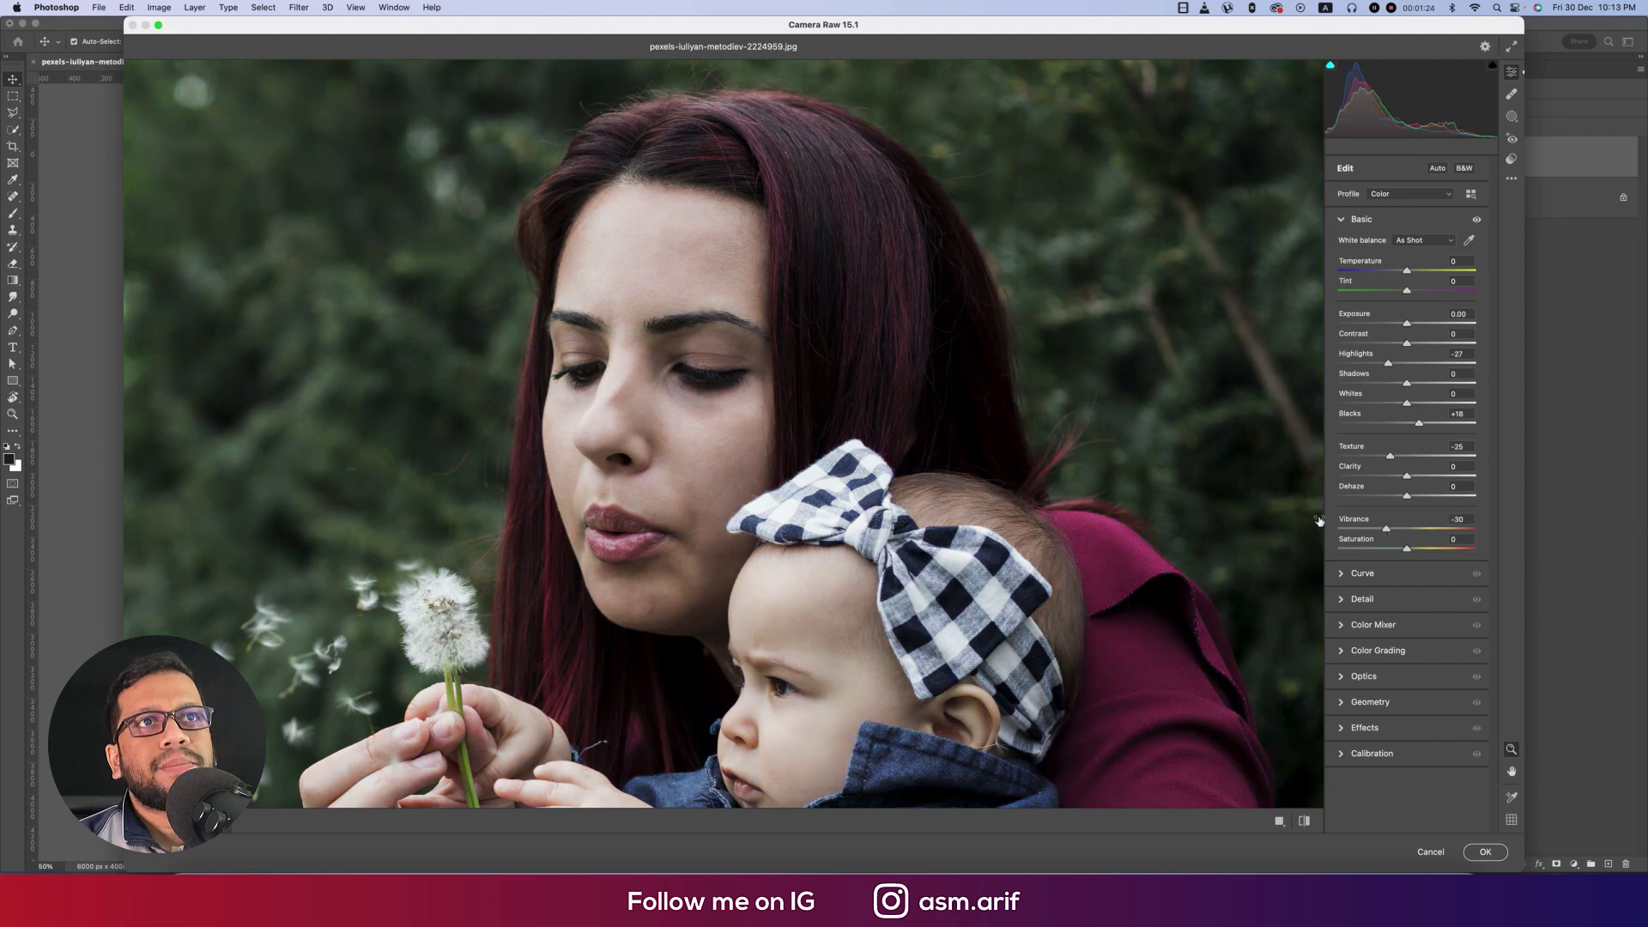
click(1053, 433)
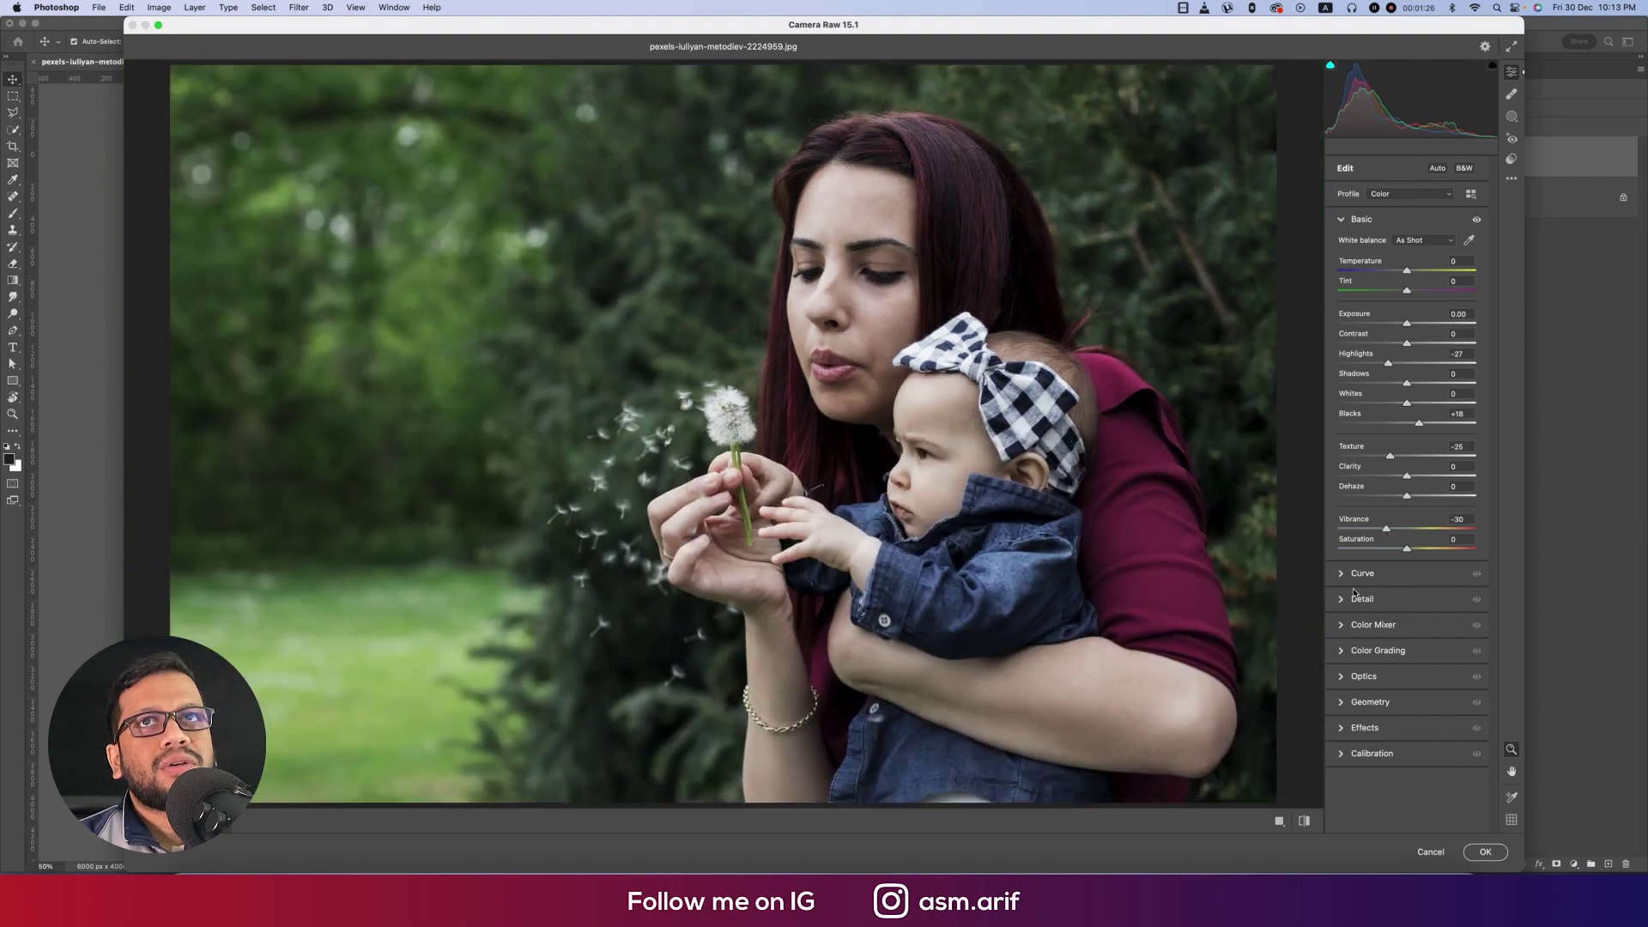
click(1342, 626)
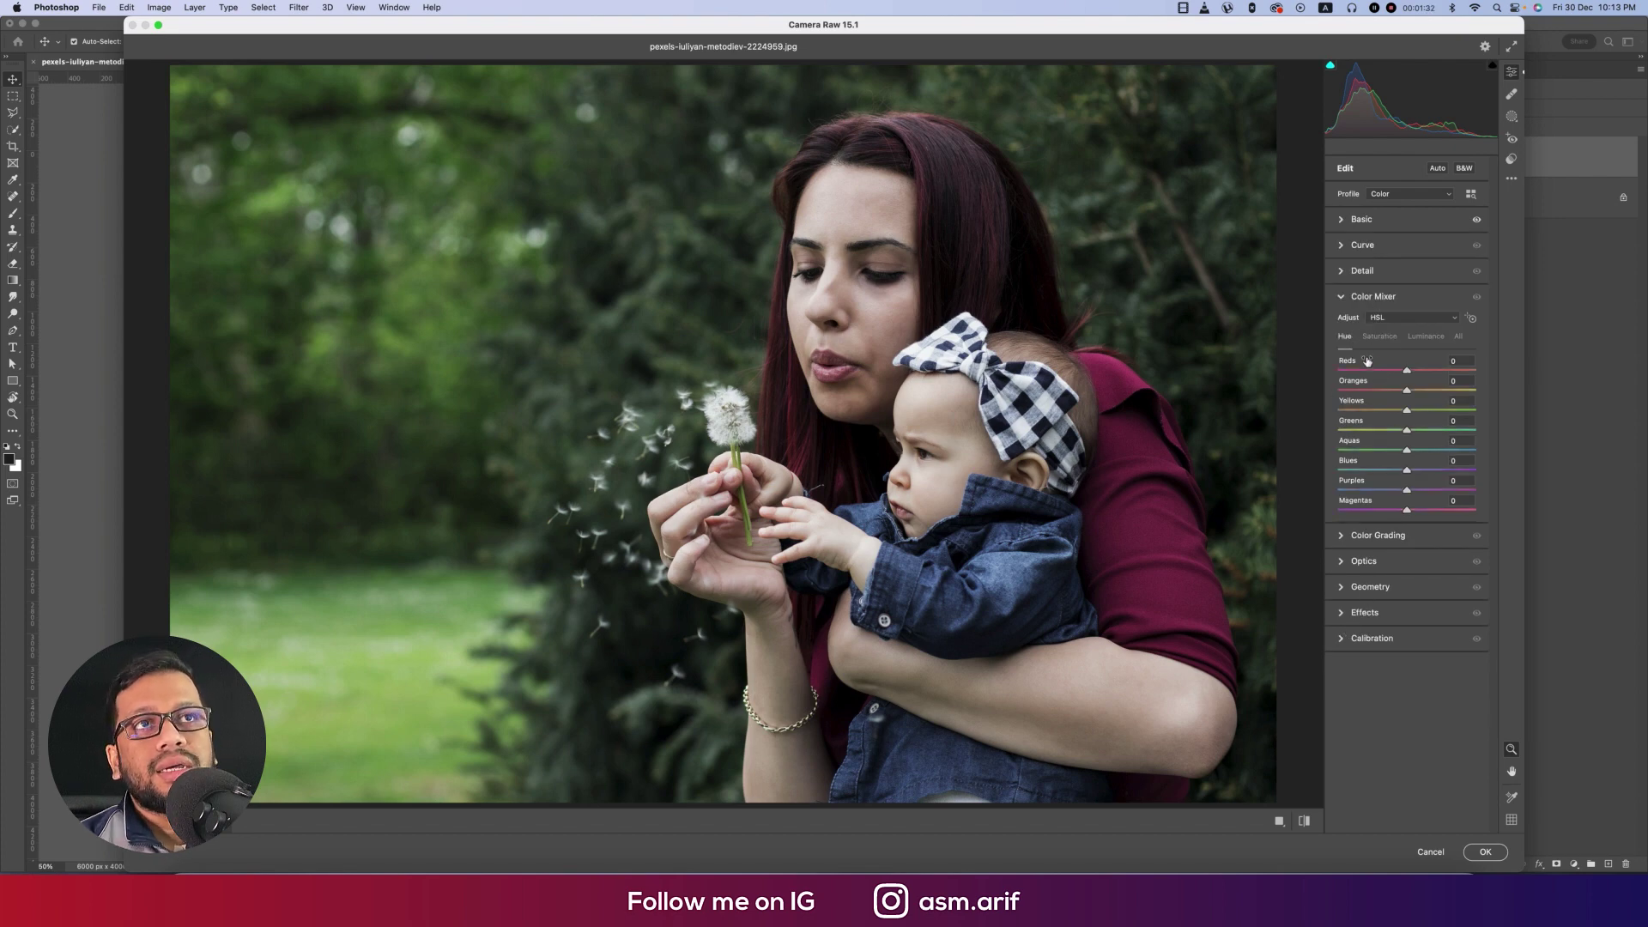
- Shift the Reds and Yellows hue sliders left in the Color Mixer HSL panel
click(1386, 340)
click(1426, 340)
click(1348, 342)
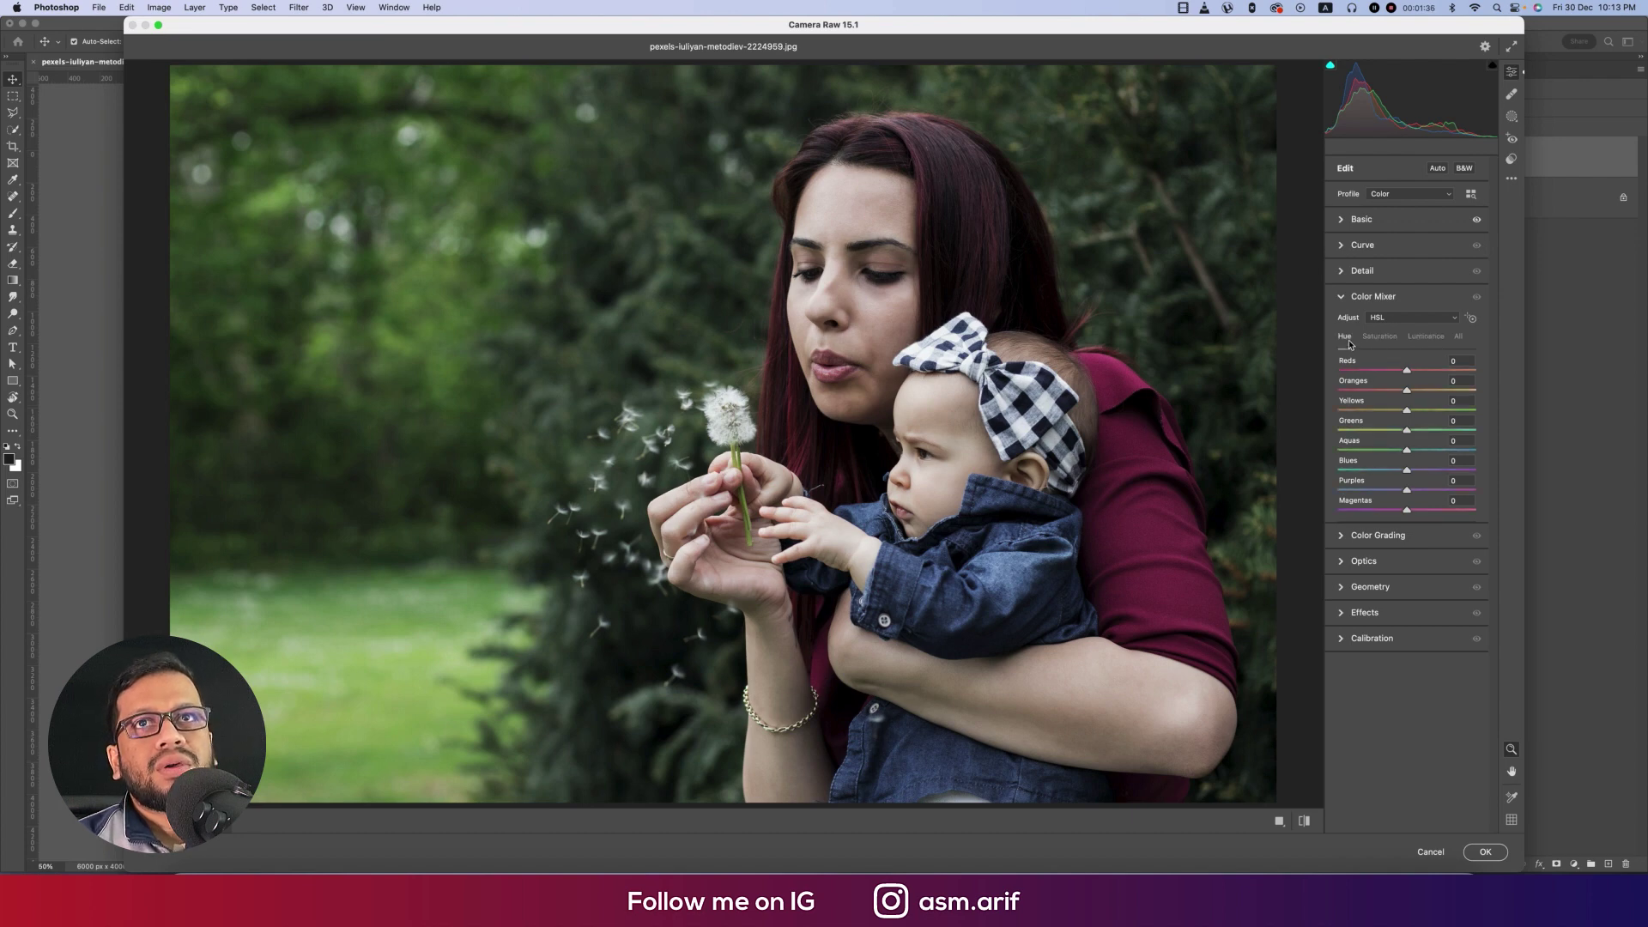
click(1389, 340)
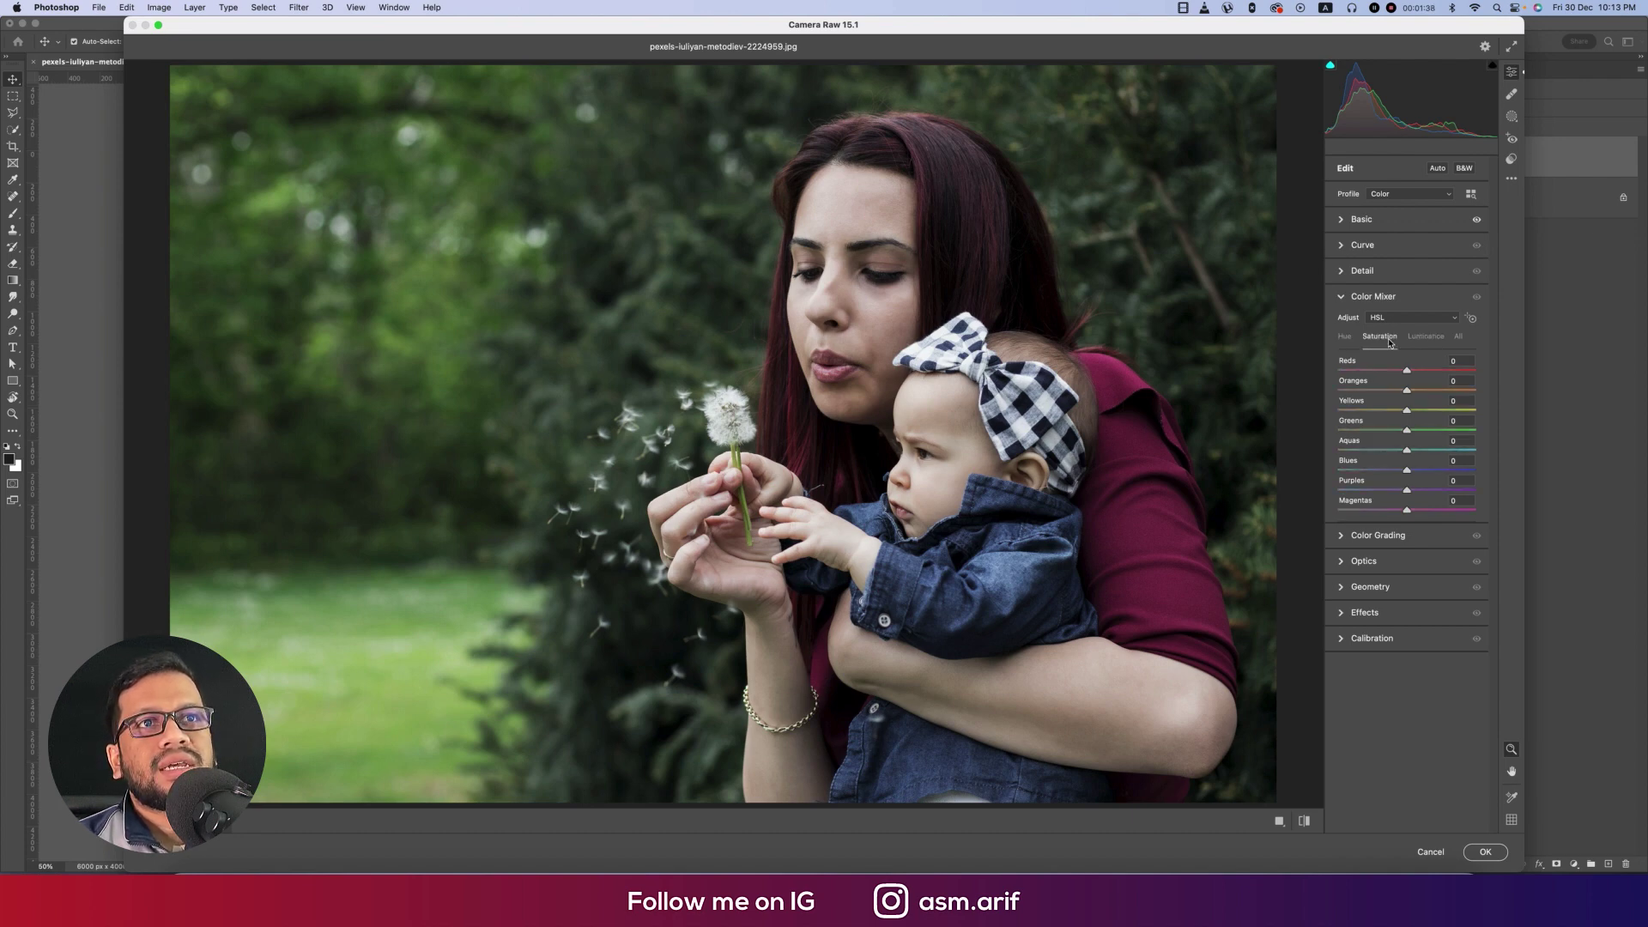
click(1420, 340)
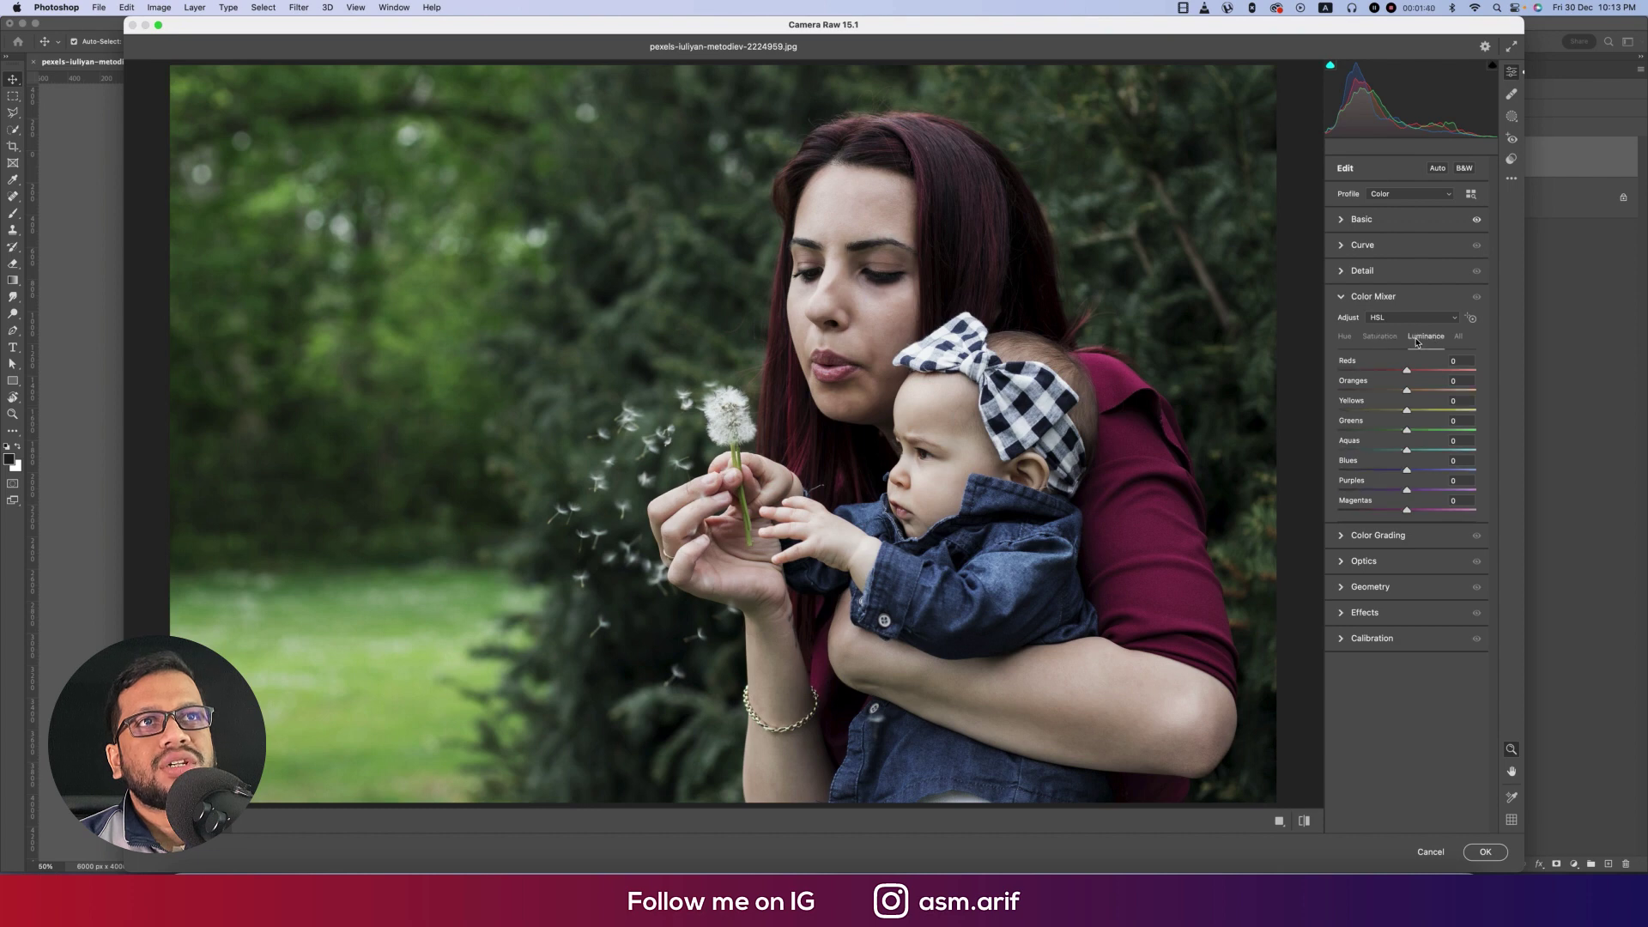
click(1351, 341)
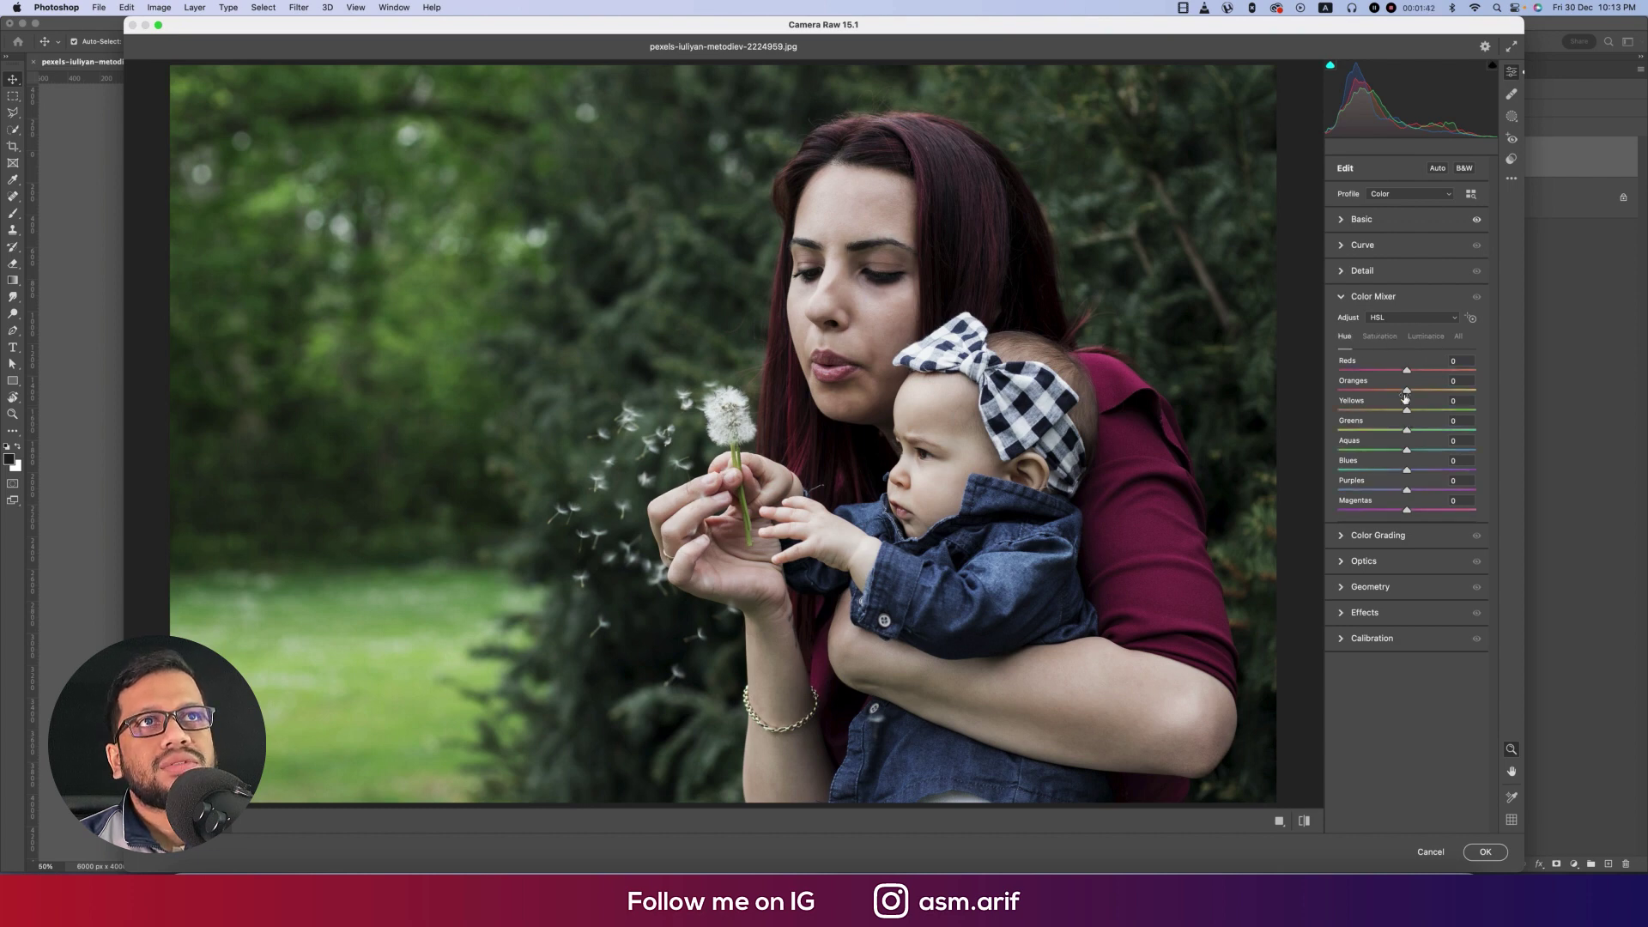
mouse_move(1405, 373)
mouse_down()
mouse_move(1420, 372)
mouse_move(1368, 371)
mouse_move(1389, 392)
mouse_up()
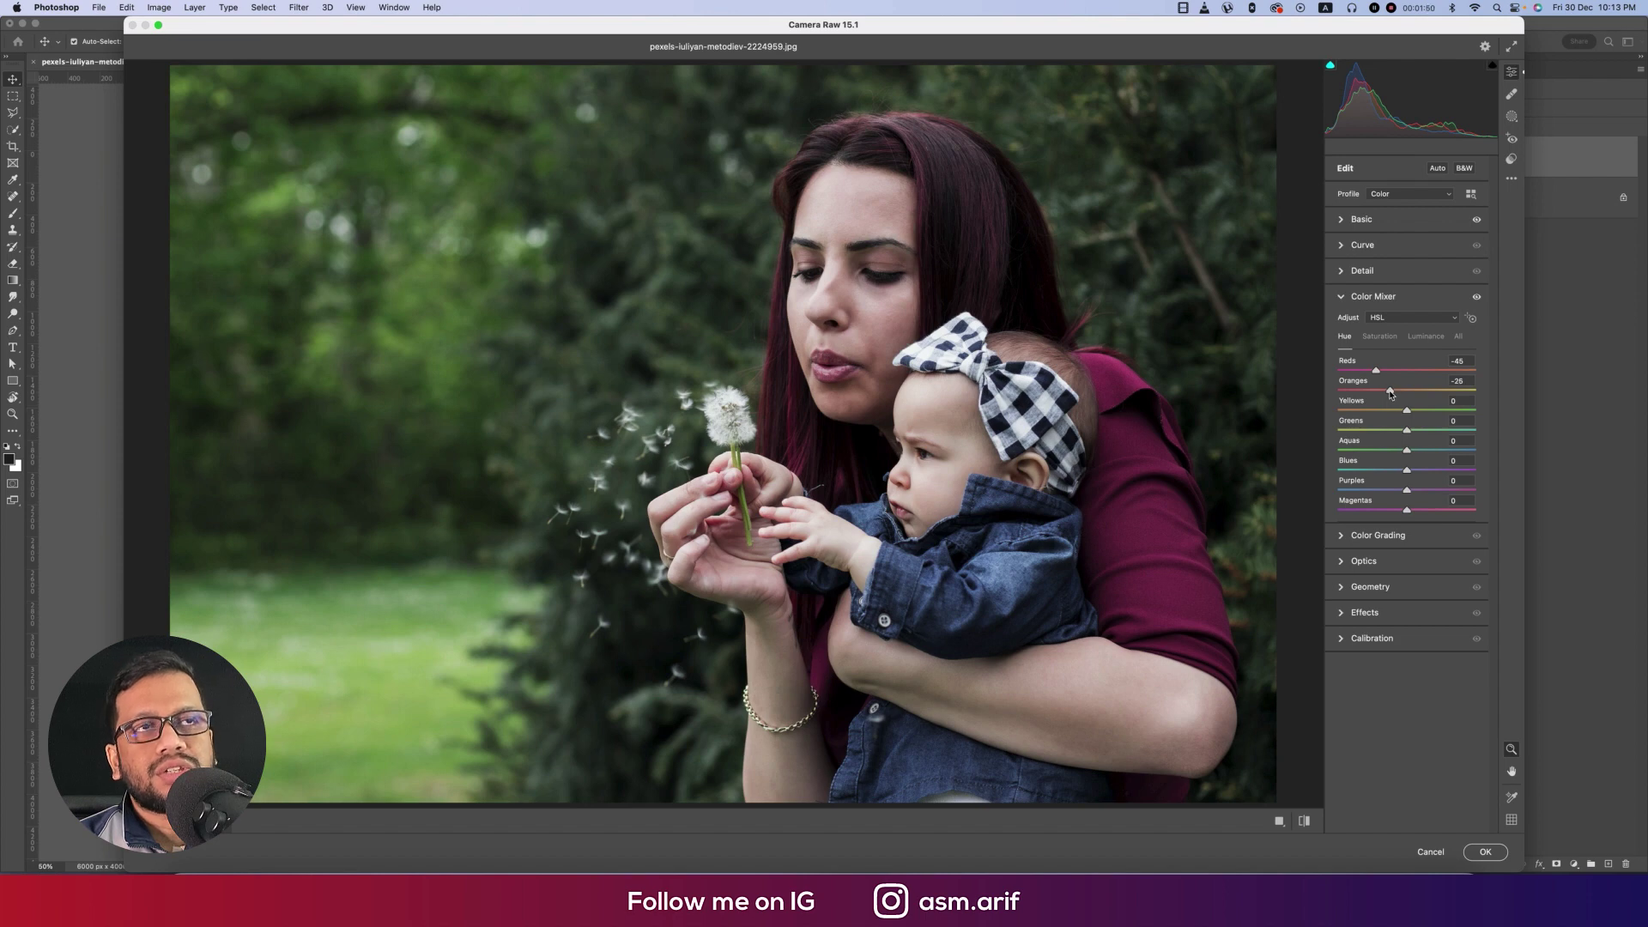
drag(1407, 415, 1379, 472)
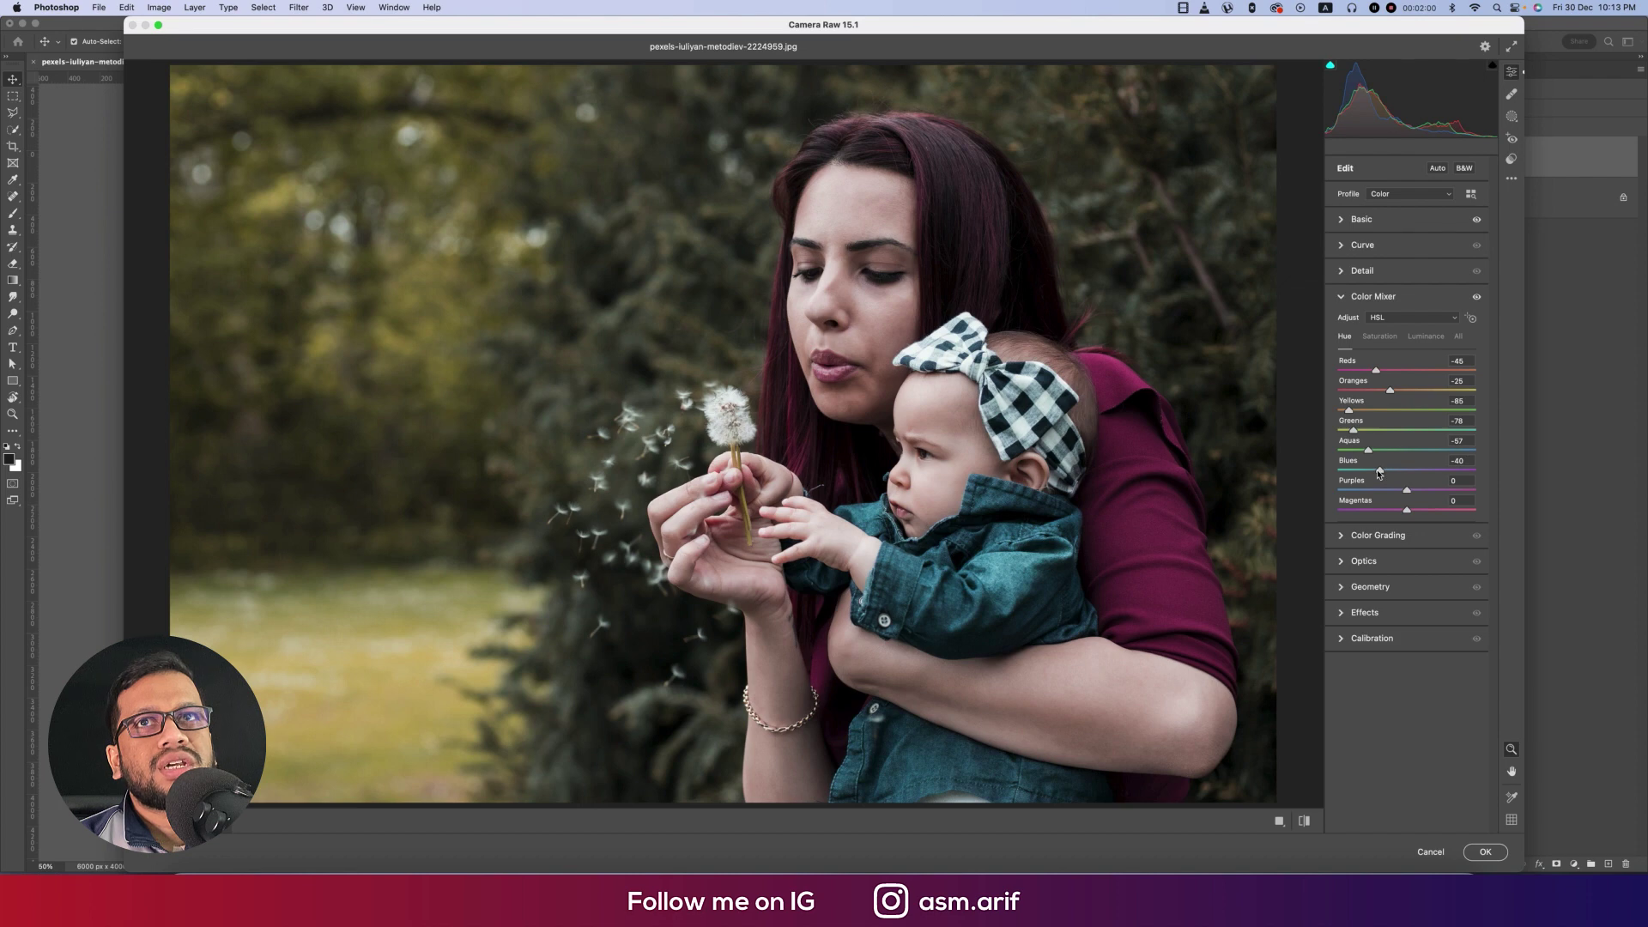
- Raise Greens saturation to +43 and Yellows to +34, and set Yellows luminance to +20
click(1380, 337)
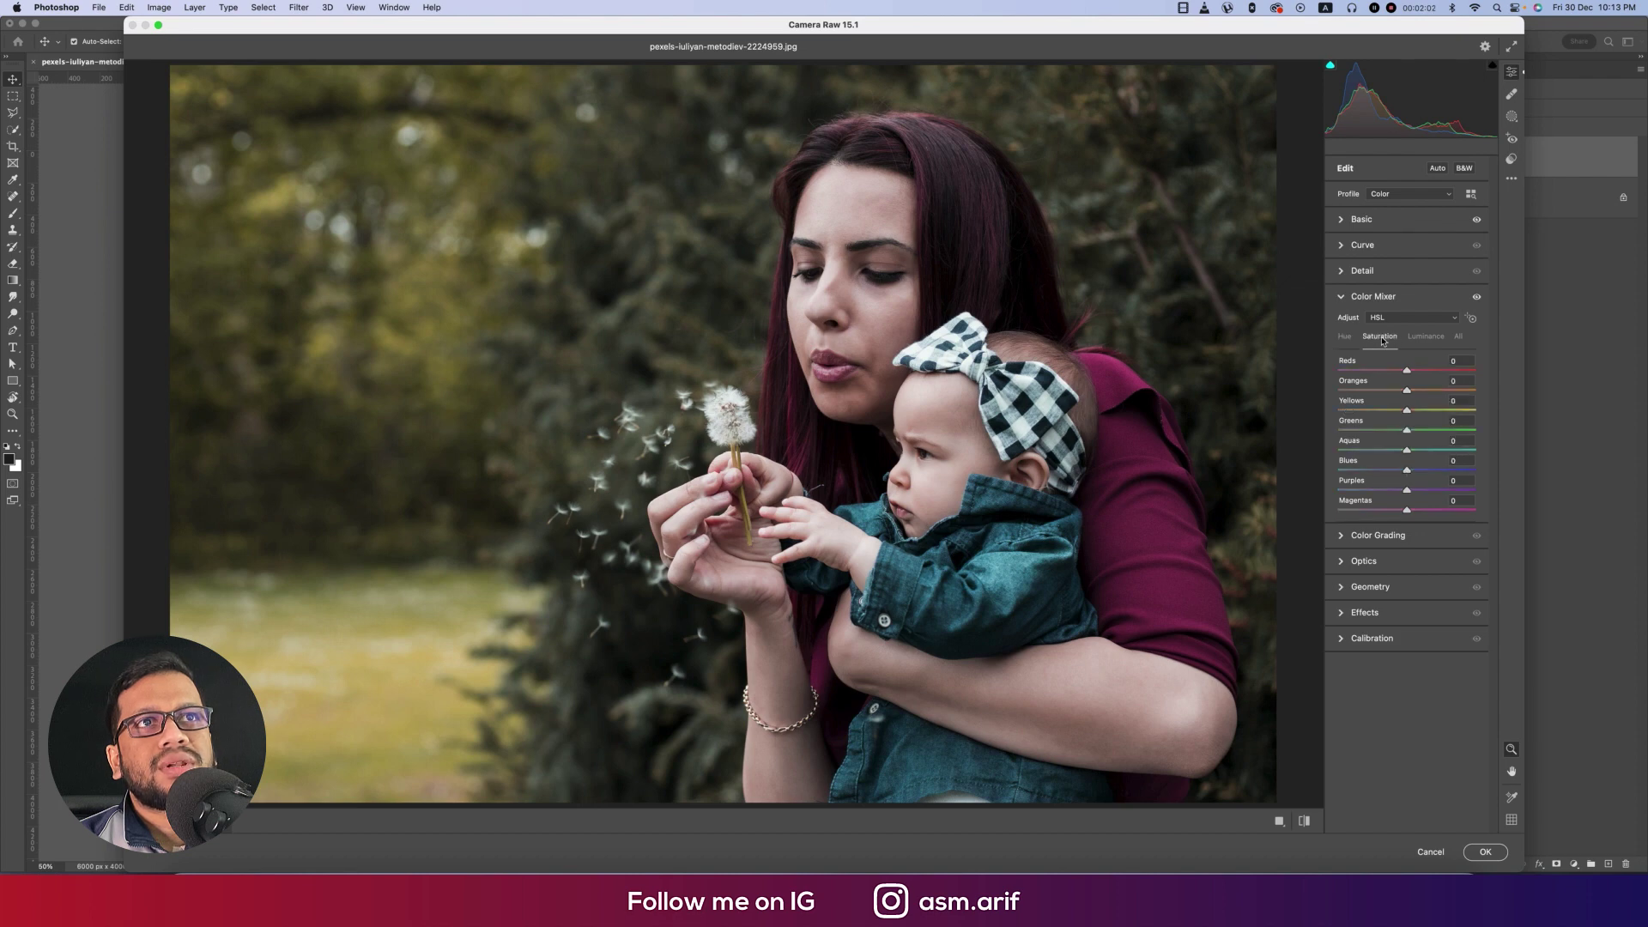
drag(1406, 431, 1437, 436)
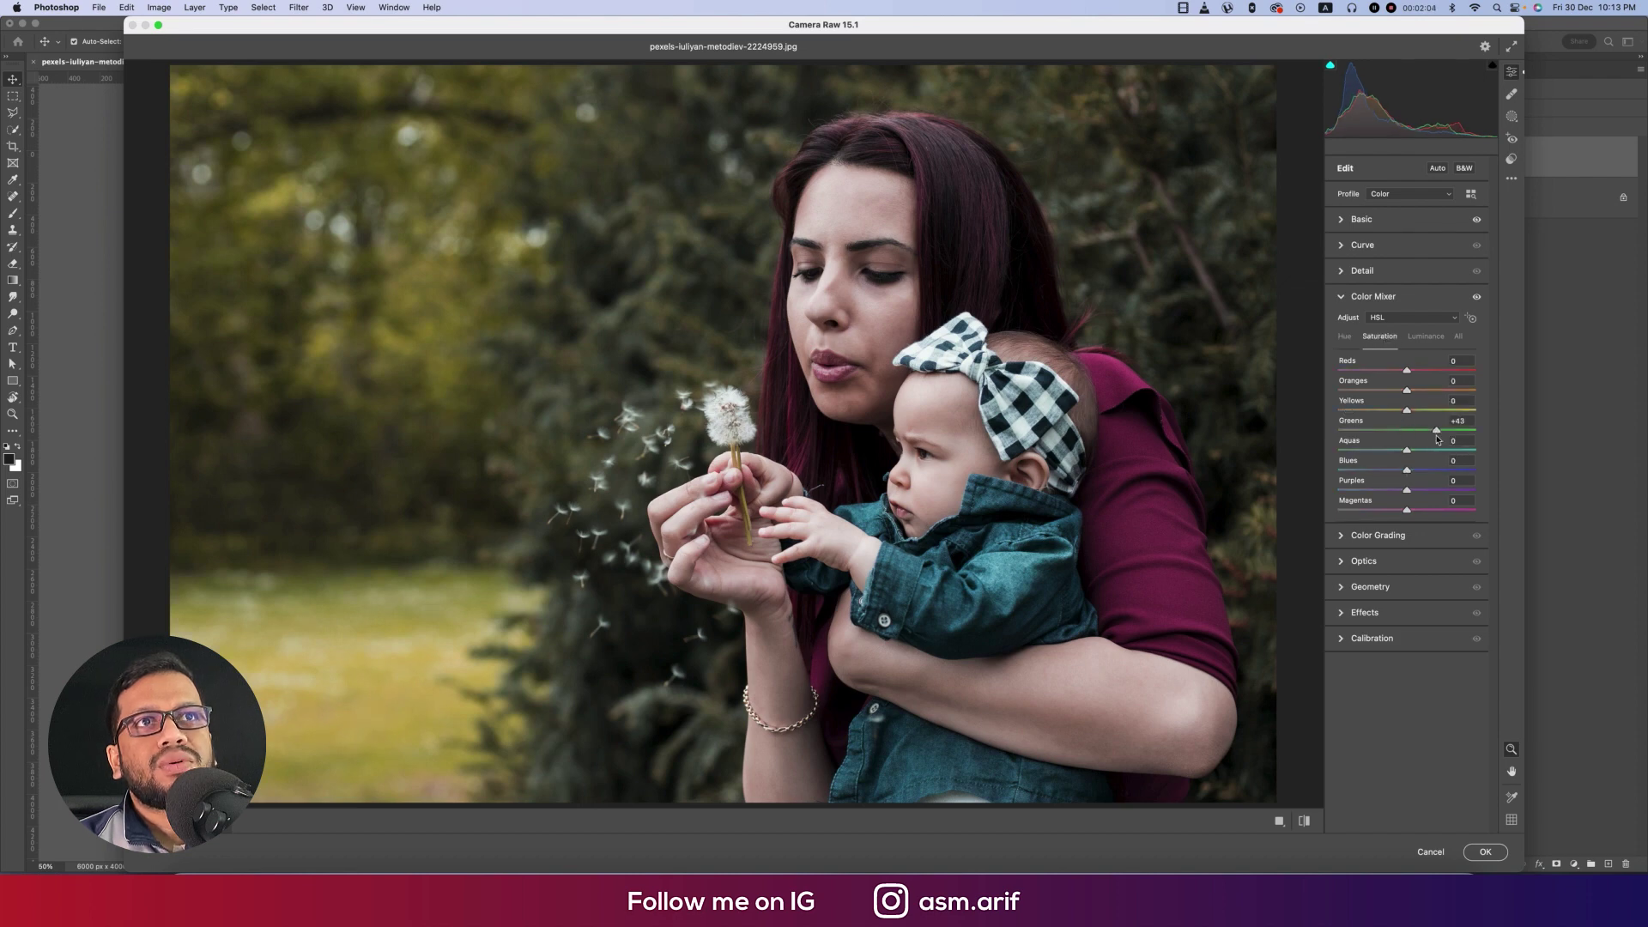
click(1430, 410)
click(1429, 338)
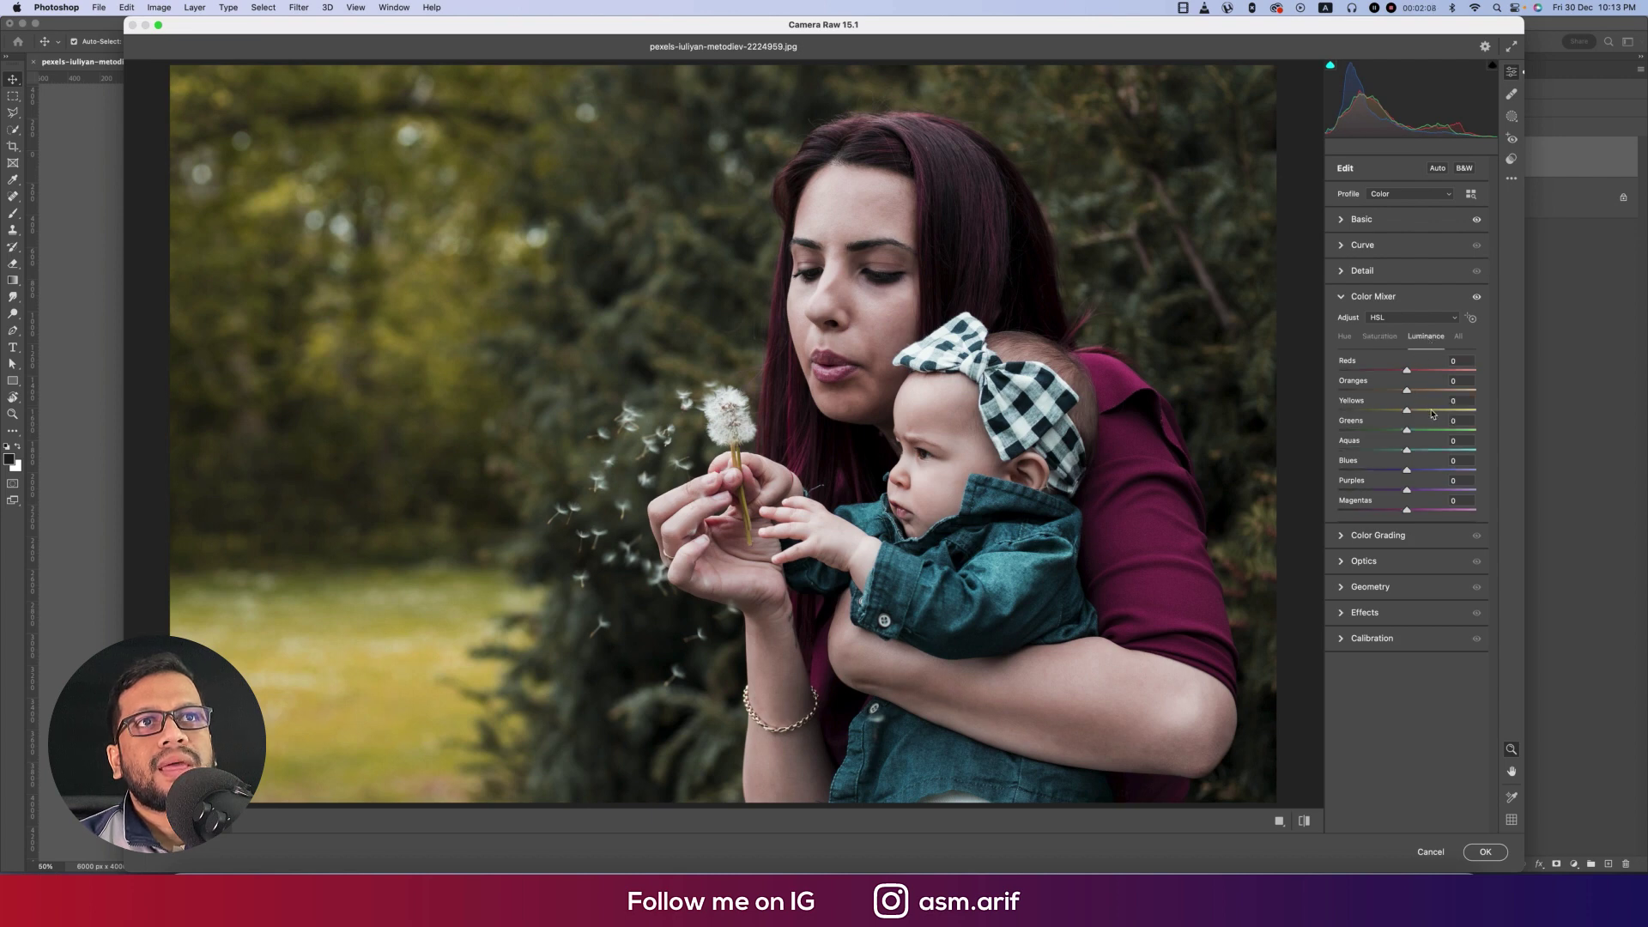
click(1430, 410)
drag(1430, 413, 1394, 431)
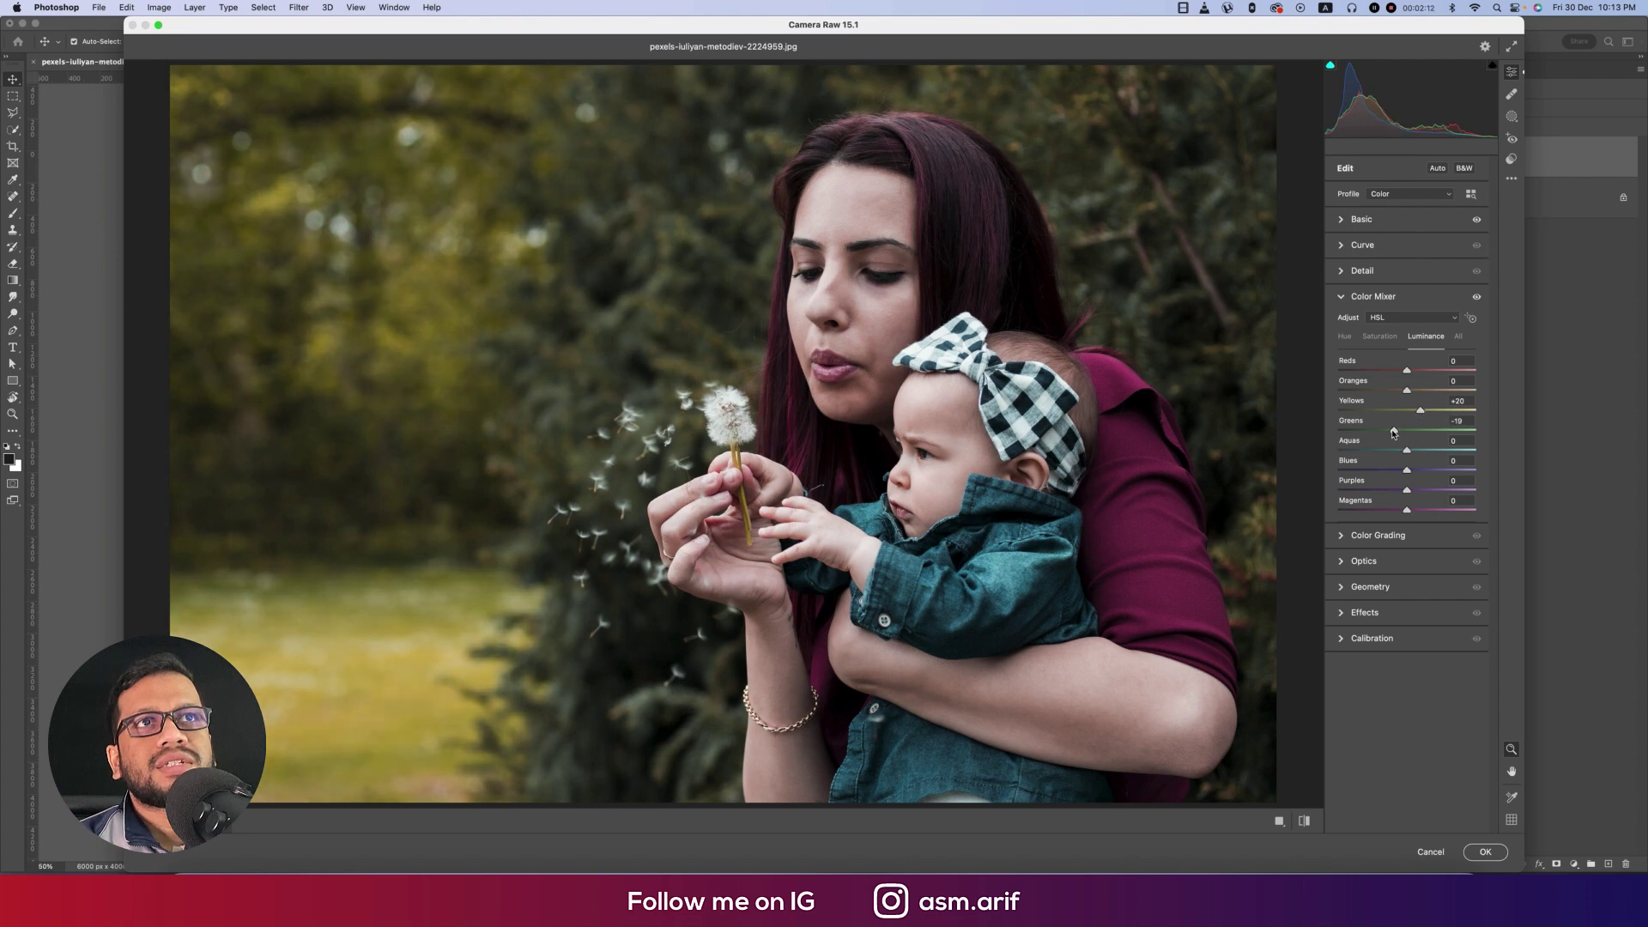
- Lower Vibrance to -38 and set Calibration: Red Hue +32, Green Hue -77/Sat -37, Blue Hue -81/Sat +8
click(1342, 220)
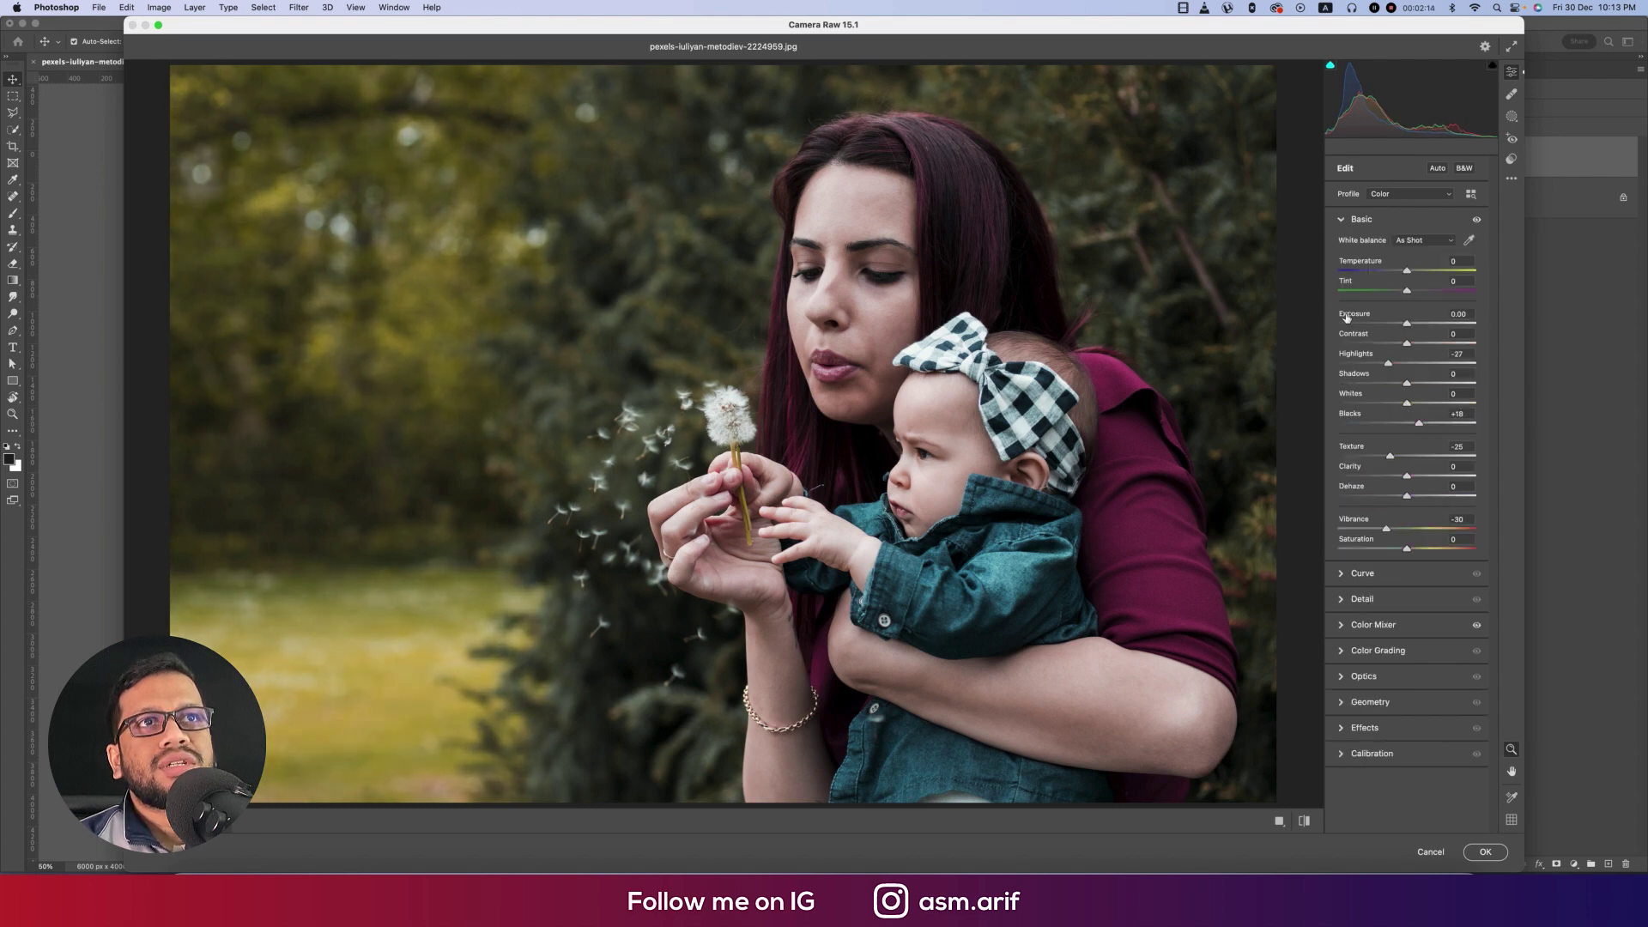
drag(1388, 534, 1382, 534)
click(1345, 755)
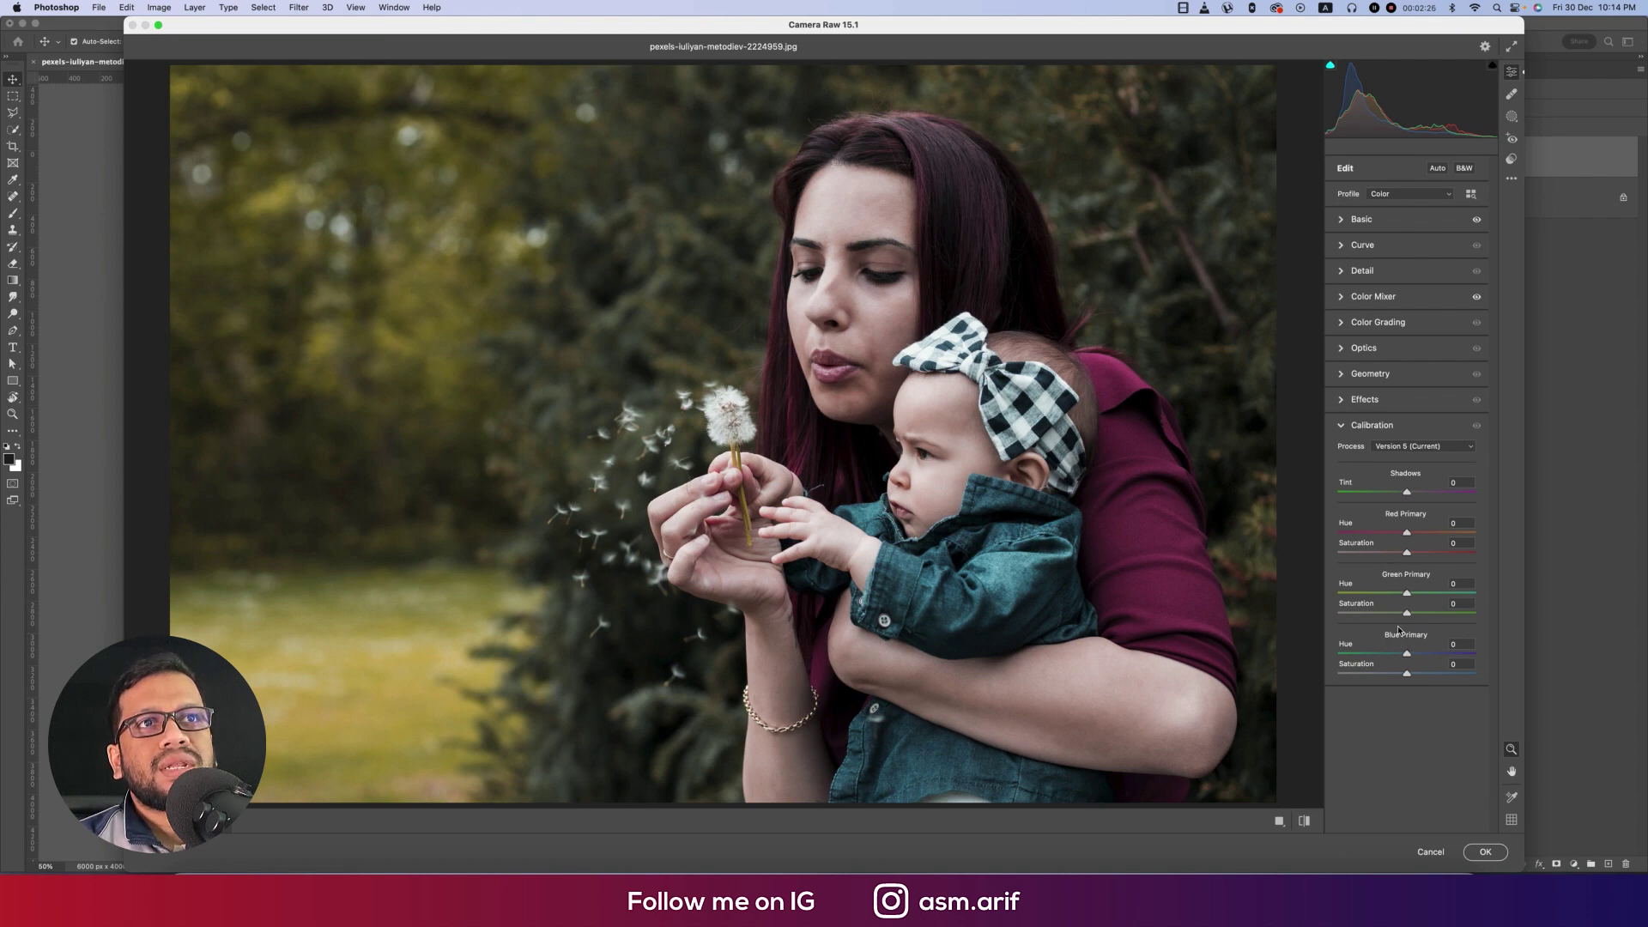
drag(1407, 656, 1365, 656)
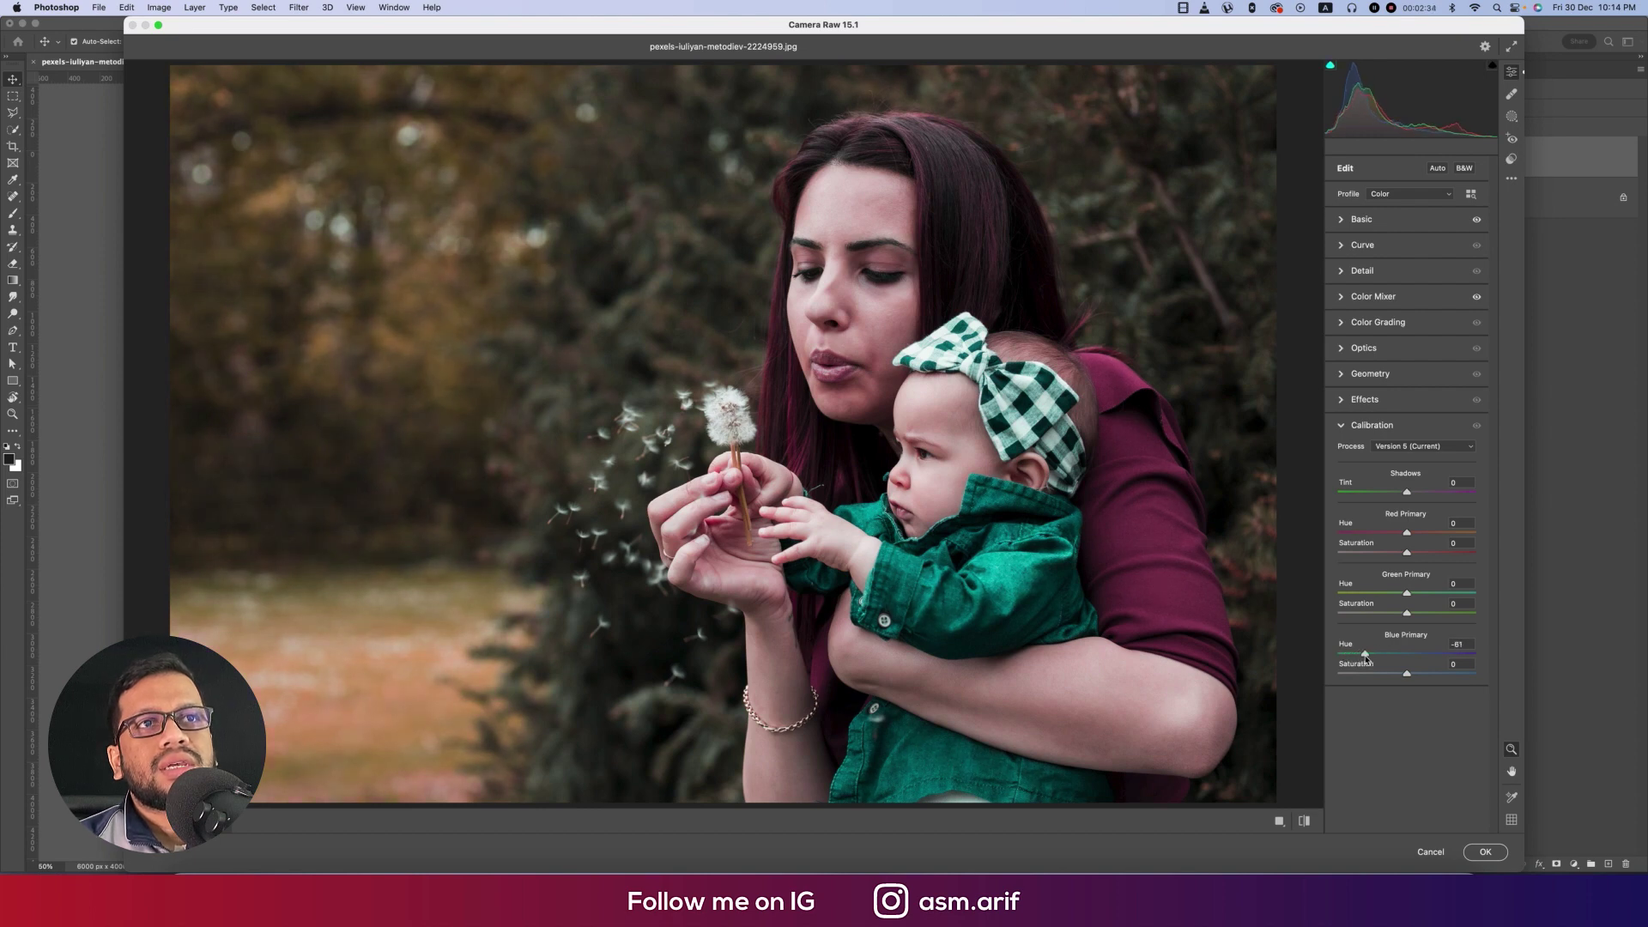
mouse_move(1407, 595)
mouse_down()
mouse_move(1349, 595)
mouse_move(1383, 616)
mouse_up()
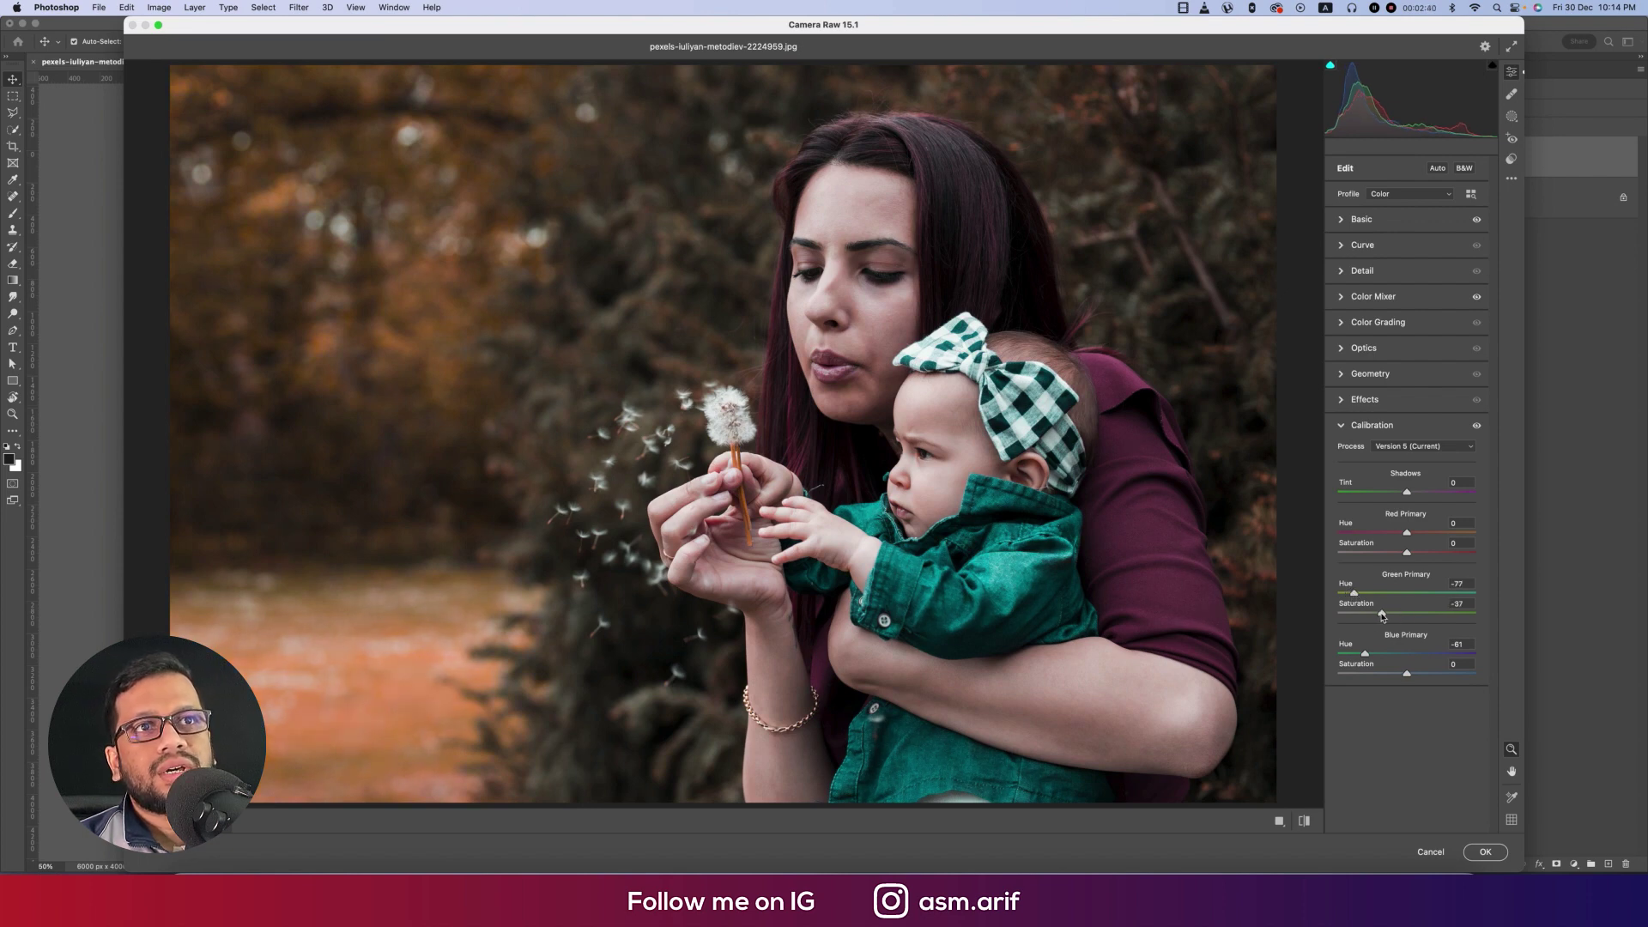
mouse_move(1407, 673)
mouse_down()
mouse_move(1389, 675)
mouse_move(1413, 681)
mouse_up()
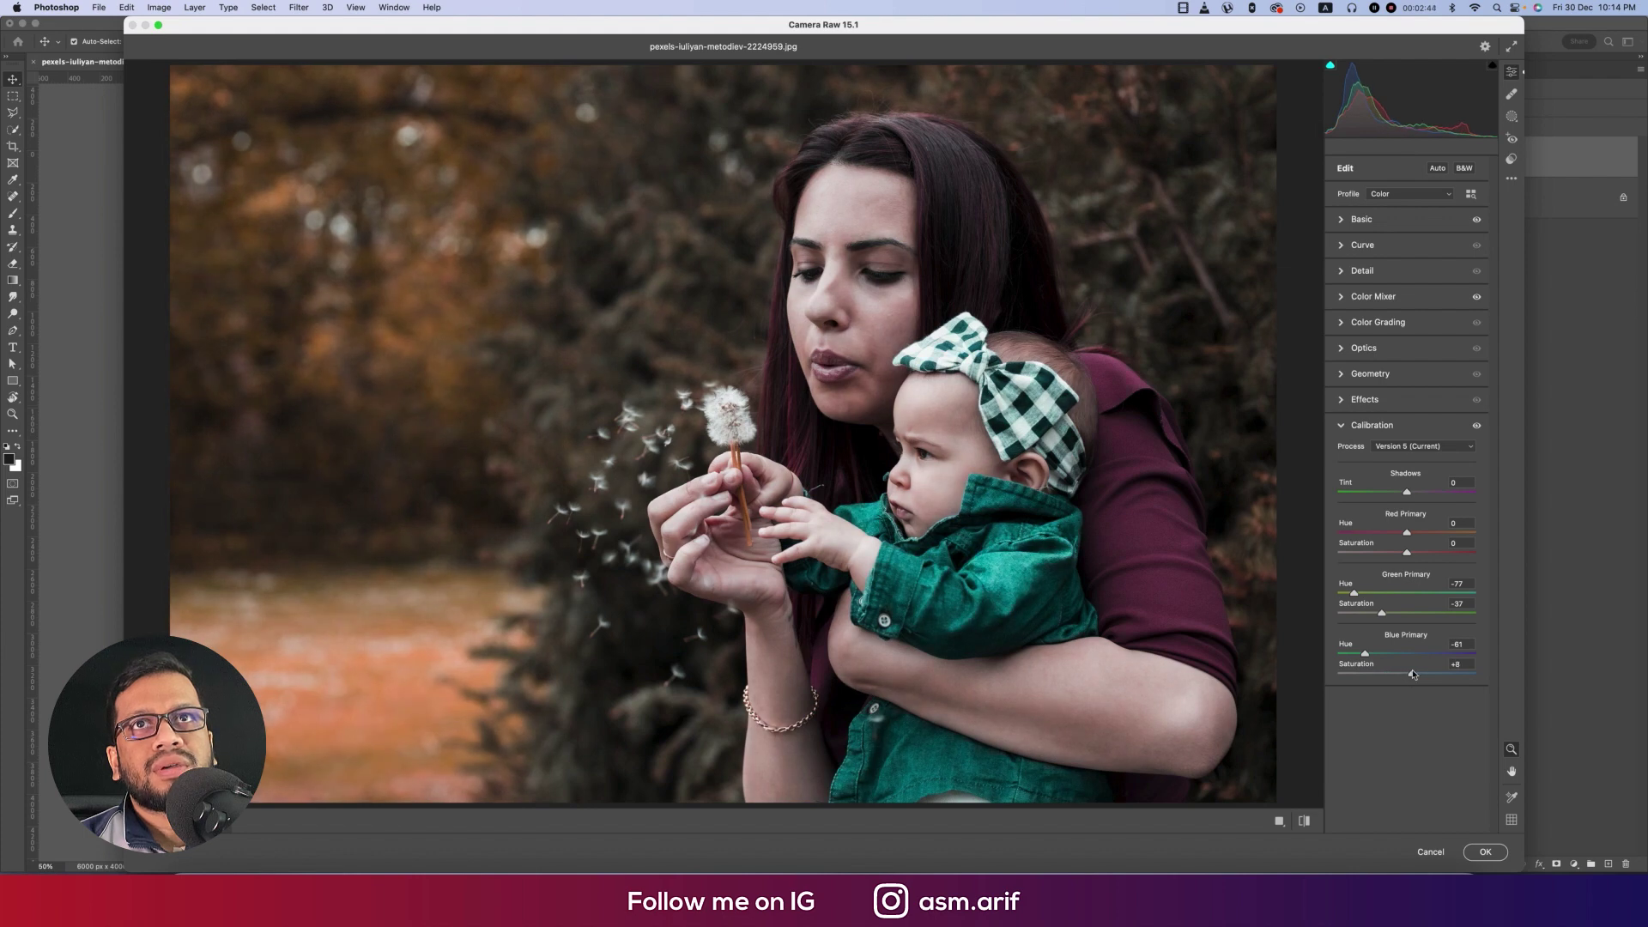
drag(1406, 533, 1429, 538)
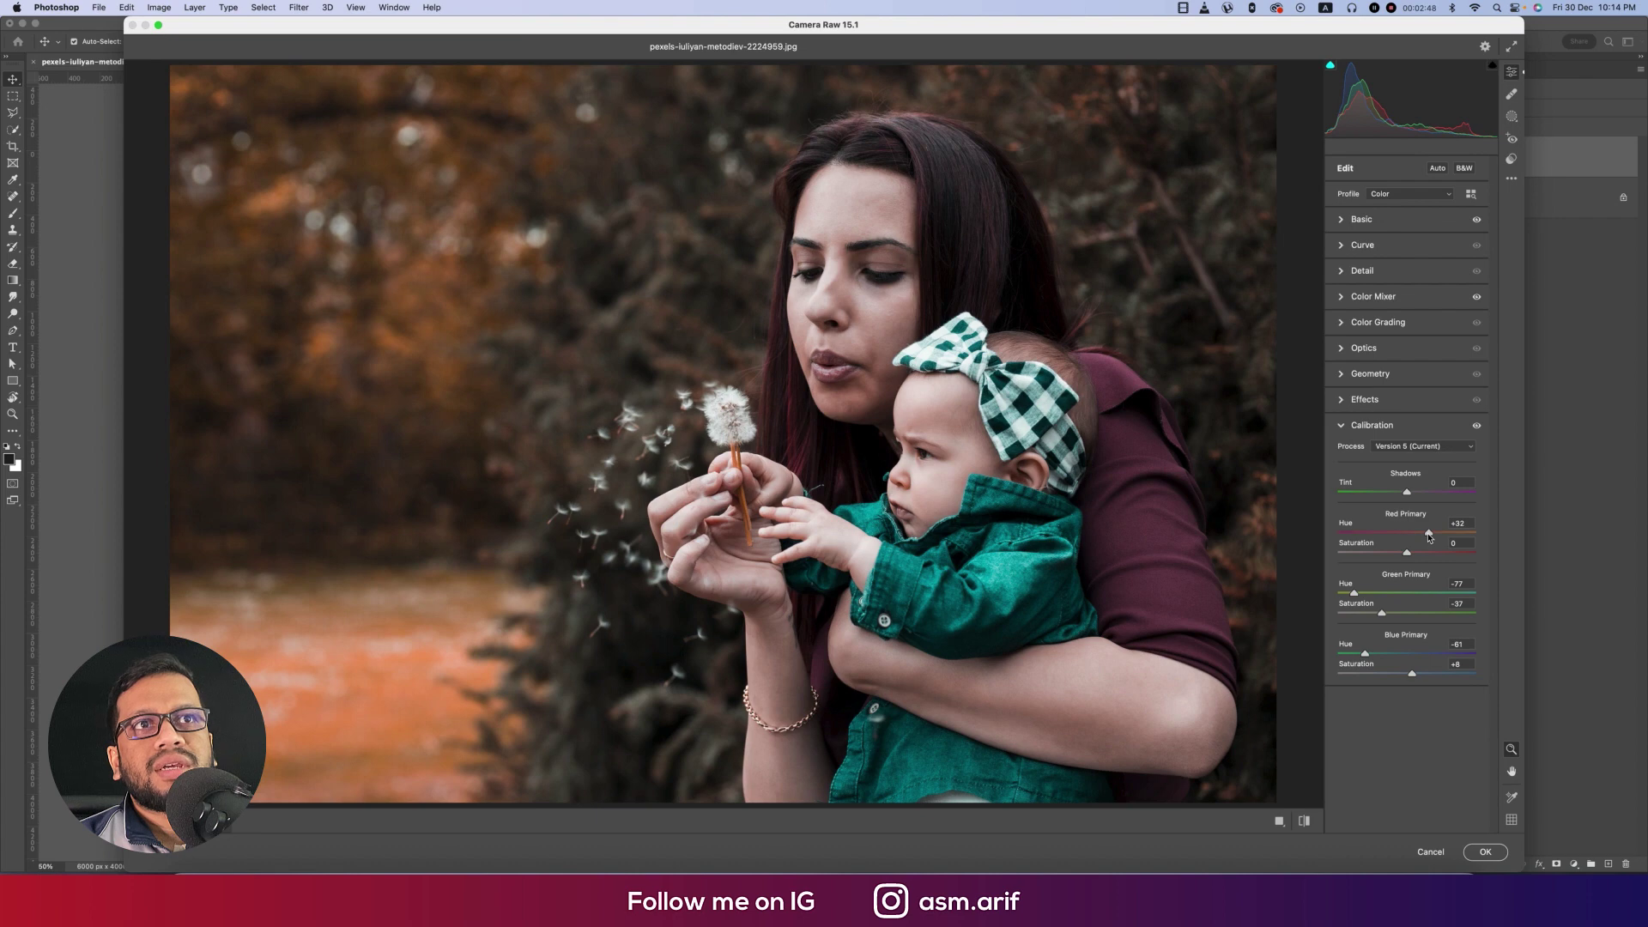
- Grade shadows, midtones and highlights at saturation 10 each, with midtones hue 56 and highlights hue 22
click(1343, 324)
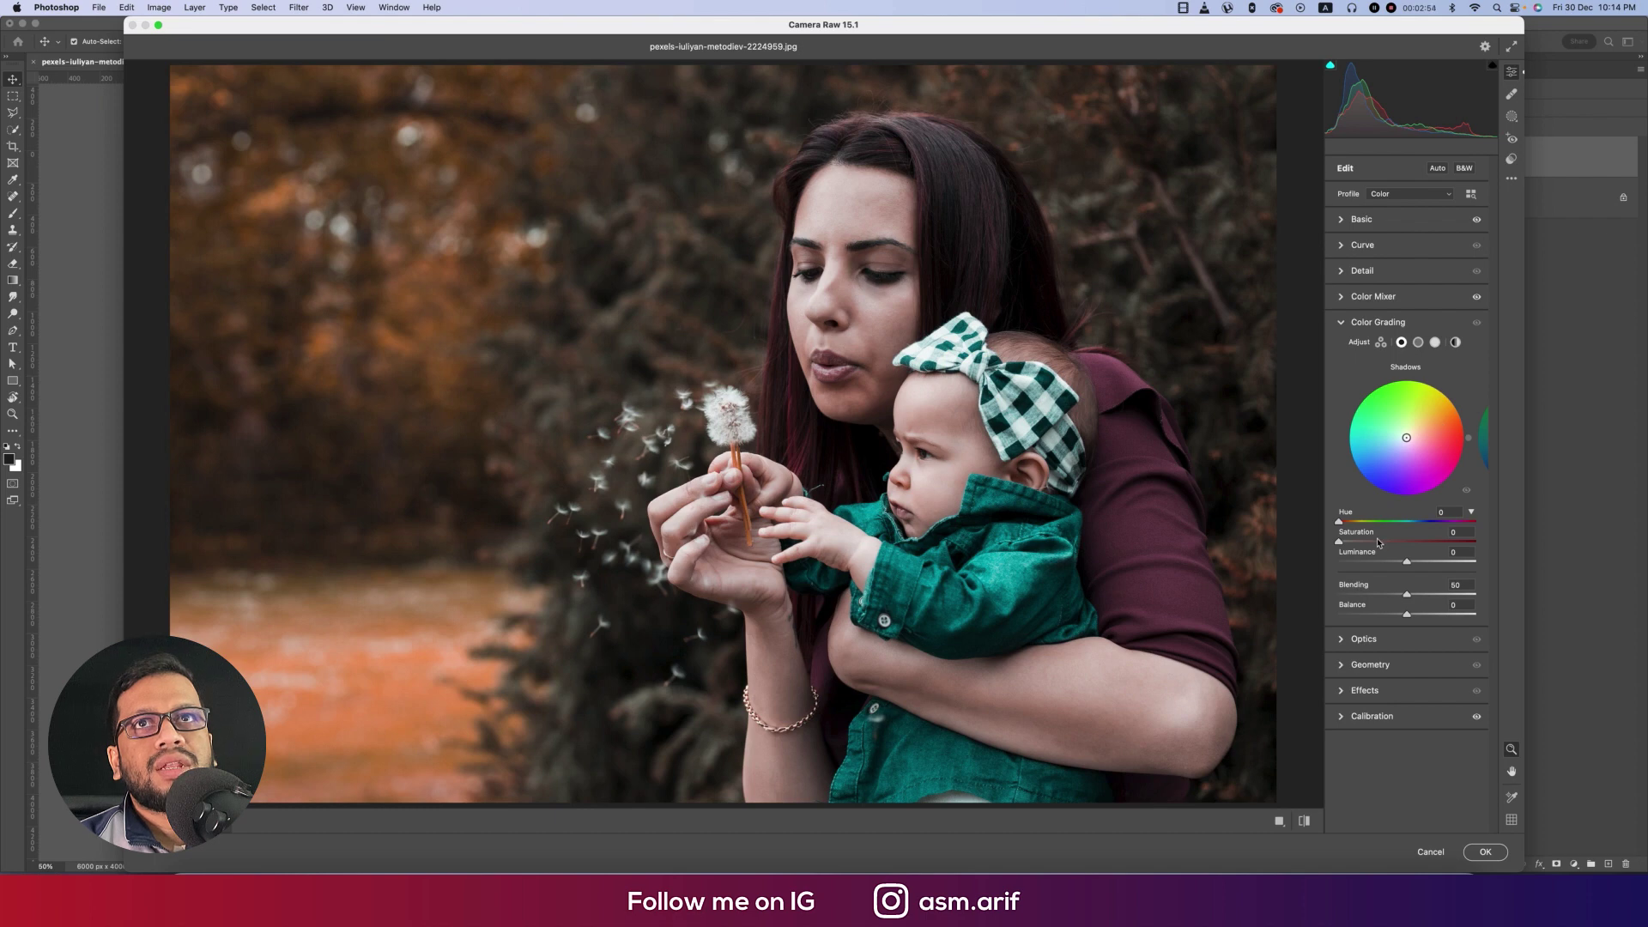
click(1450, 535)
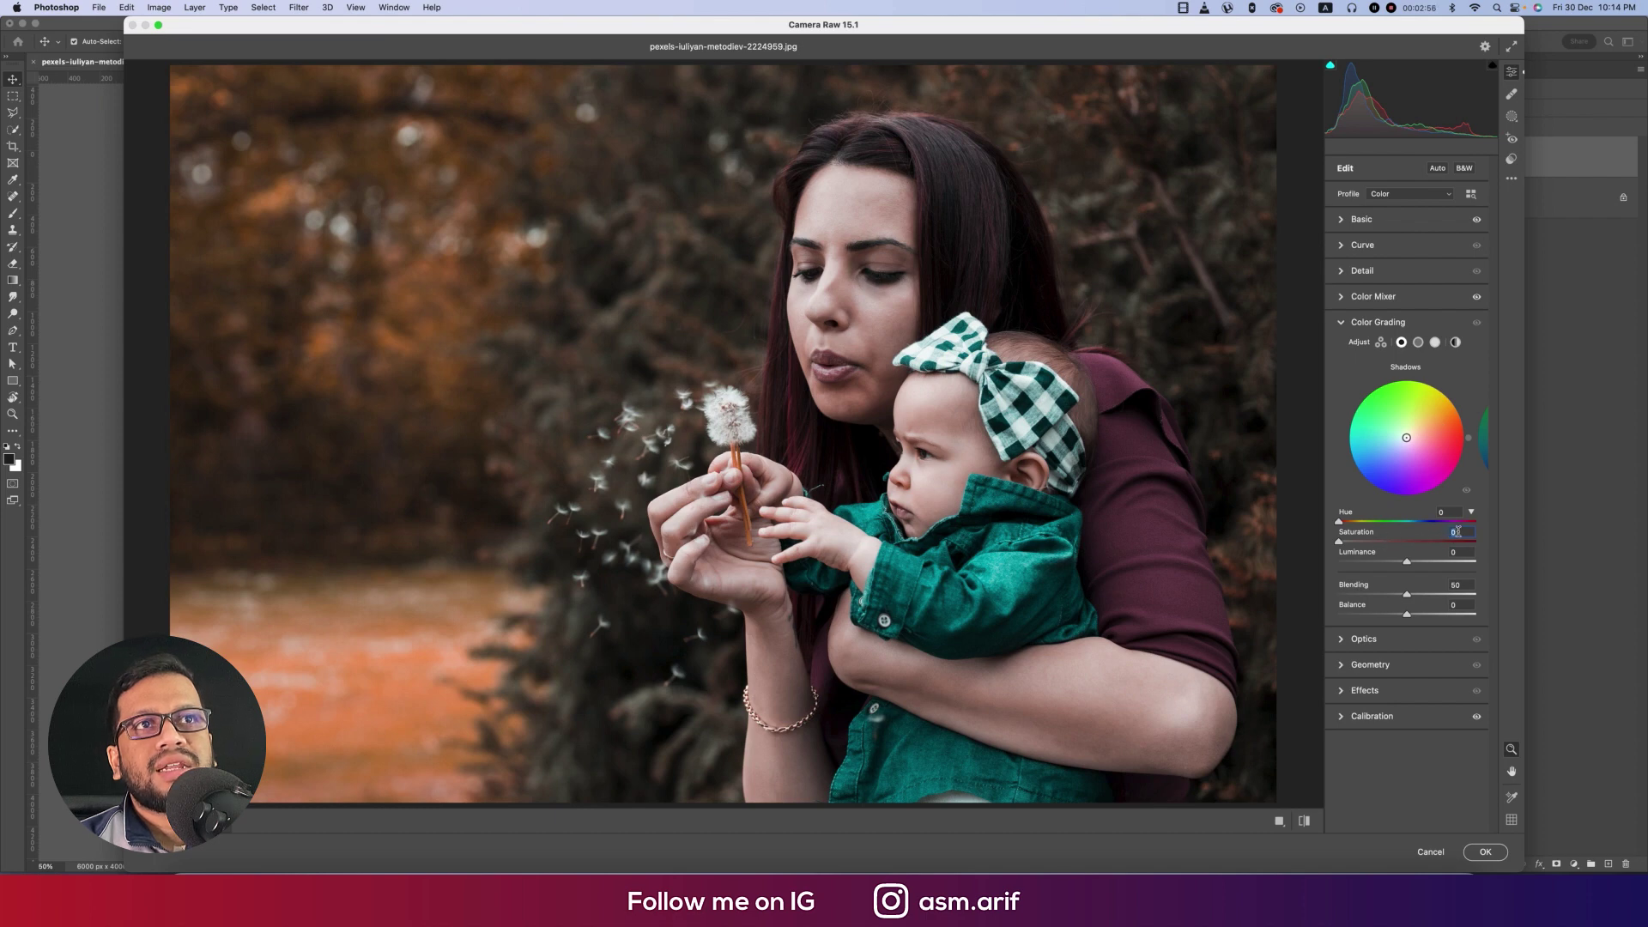
text(10)
drag(1339, 525, 1431, 536)
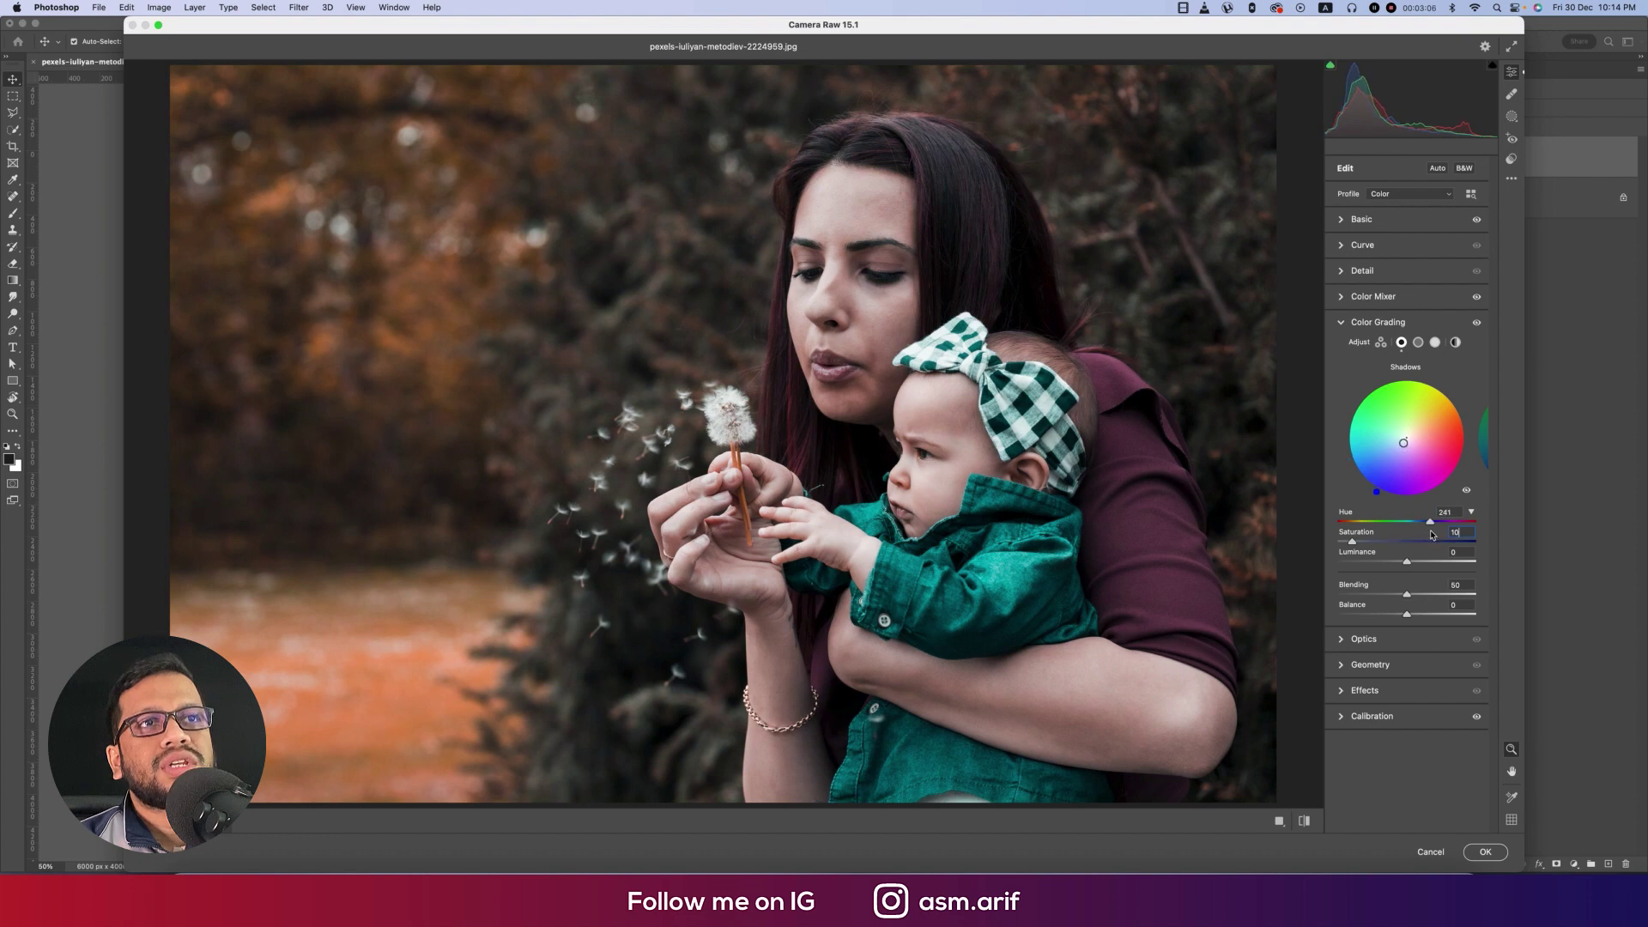
click(1418, 341)
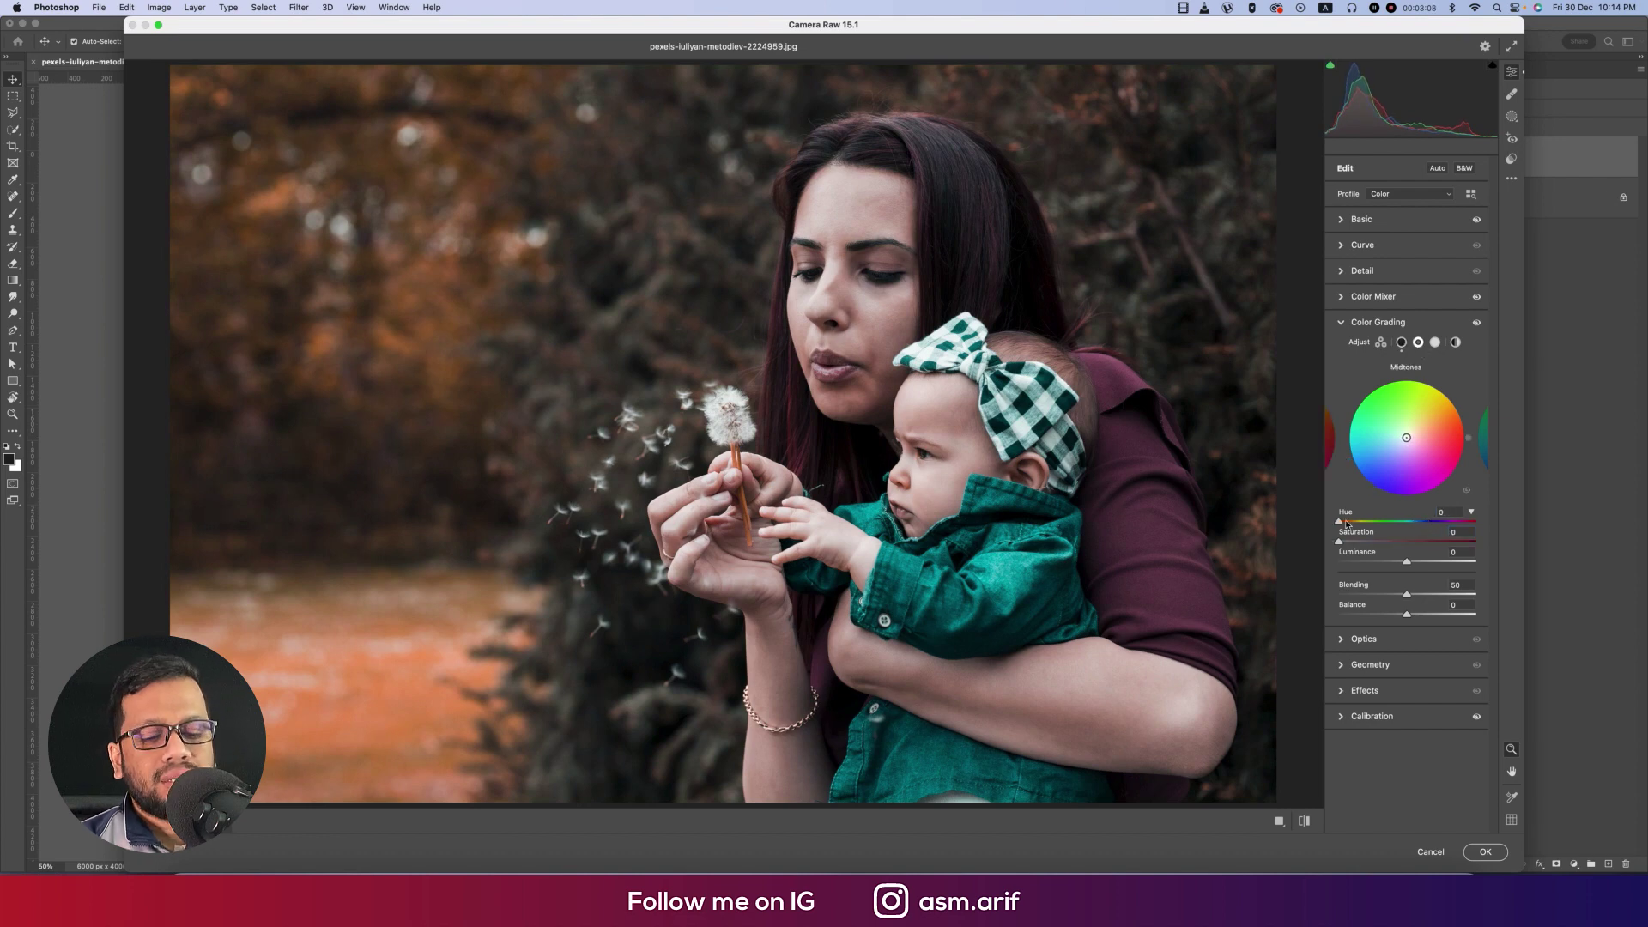
click(1450, 533)
text(10)
click(1361, 522)
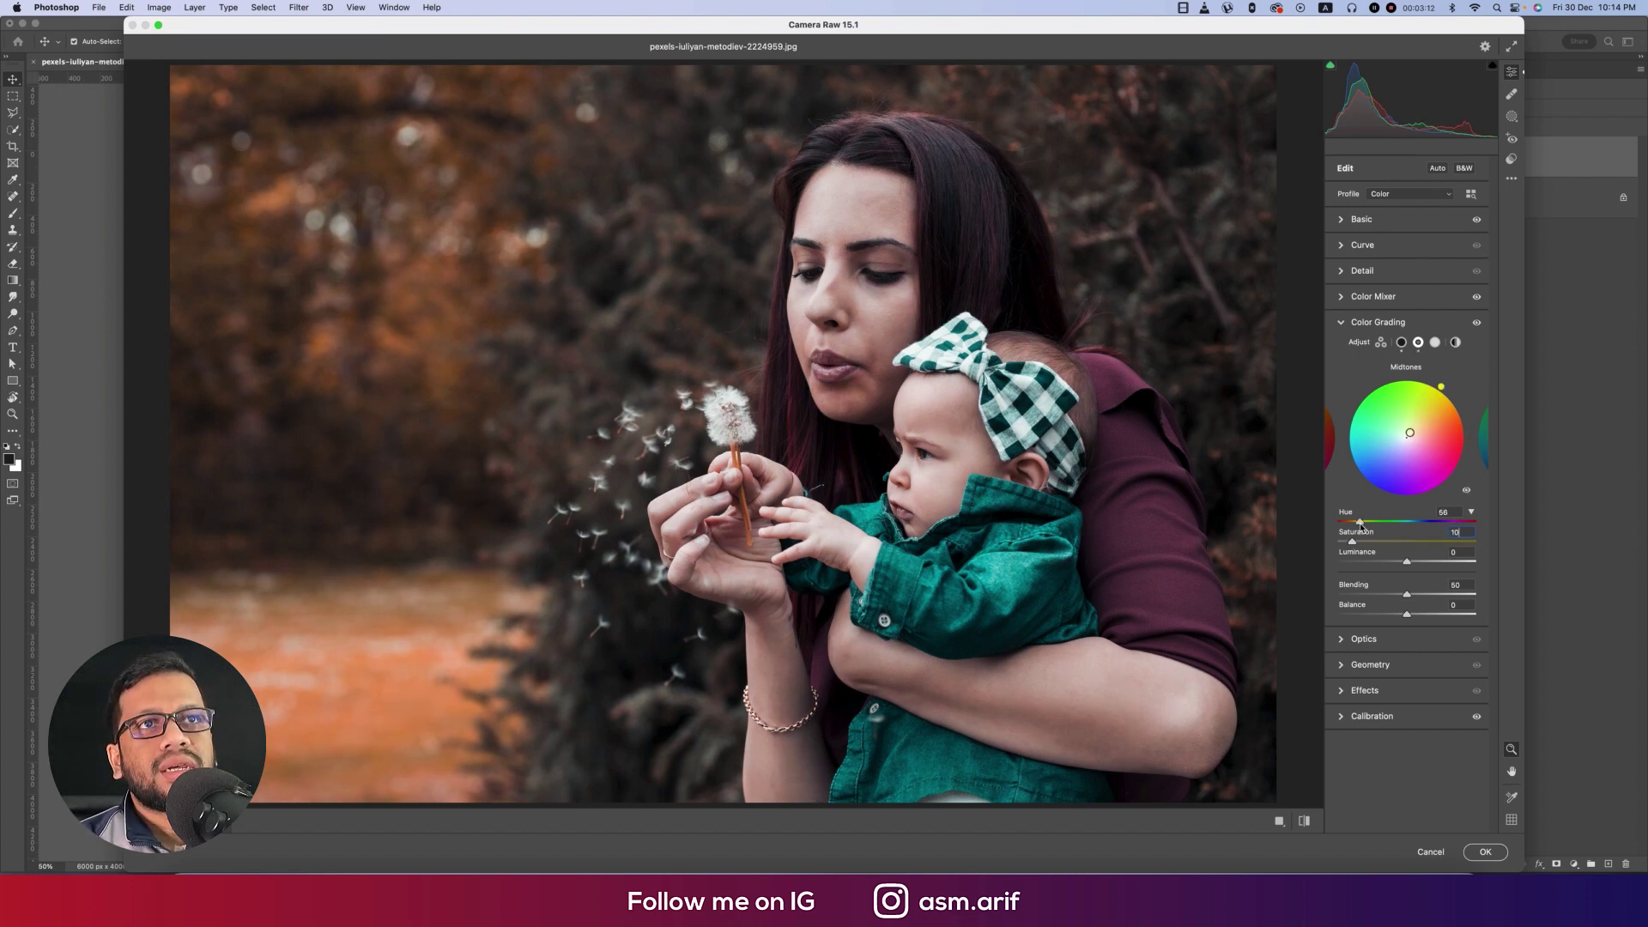
click(1435, 342)
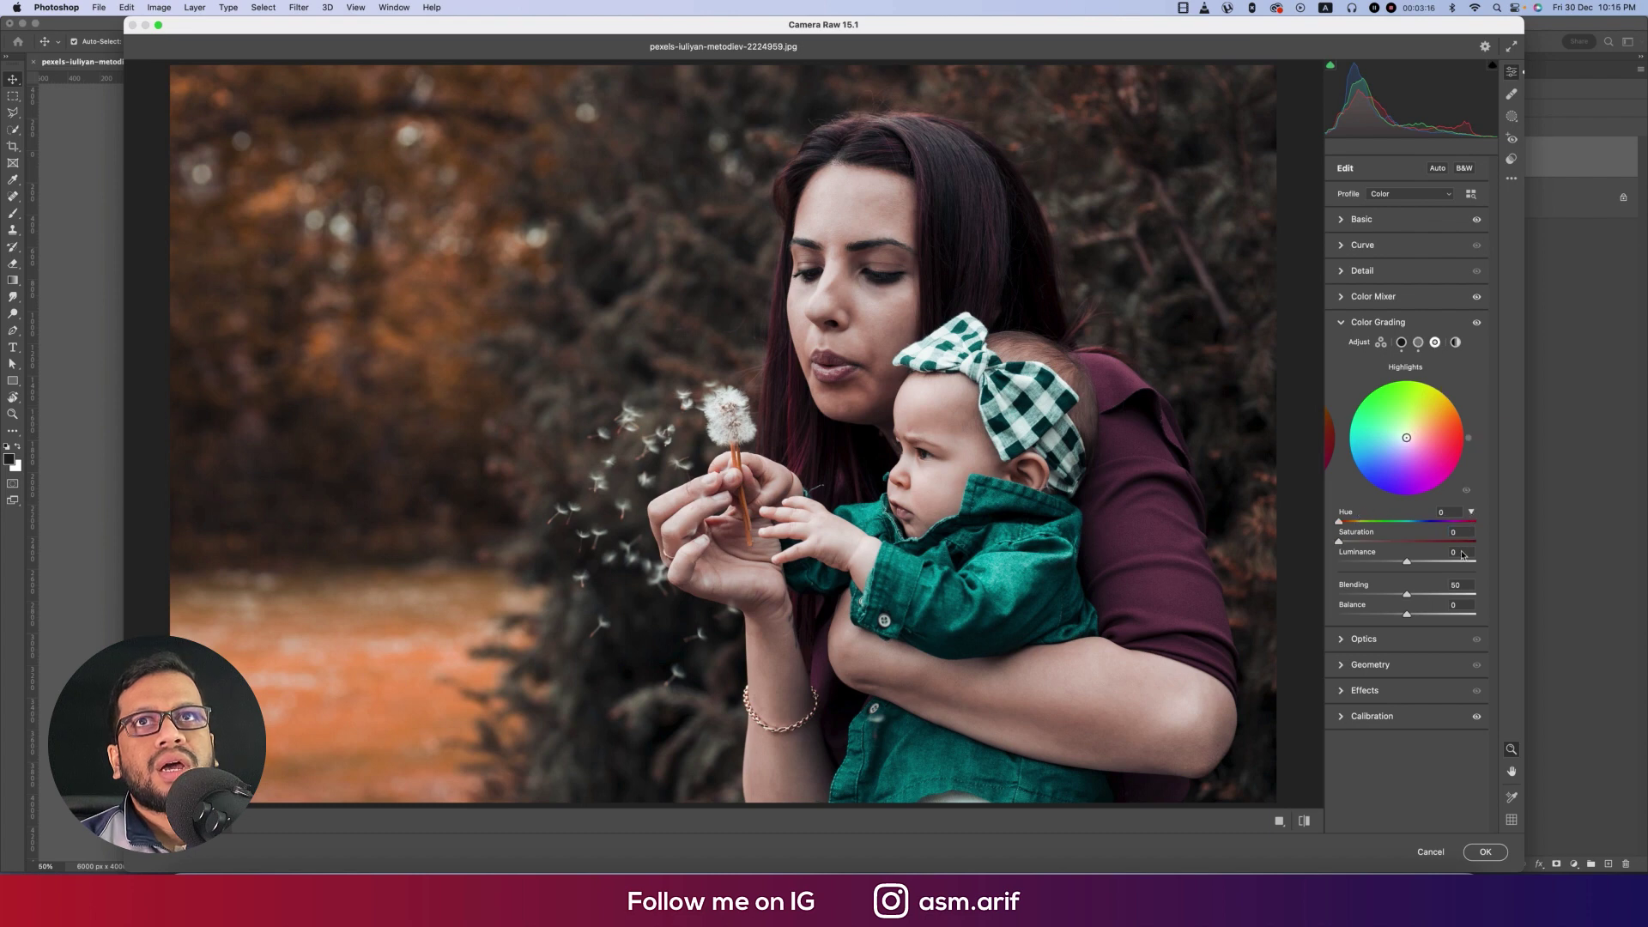
text(10)
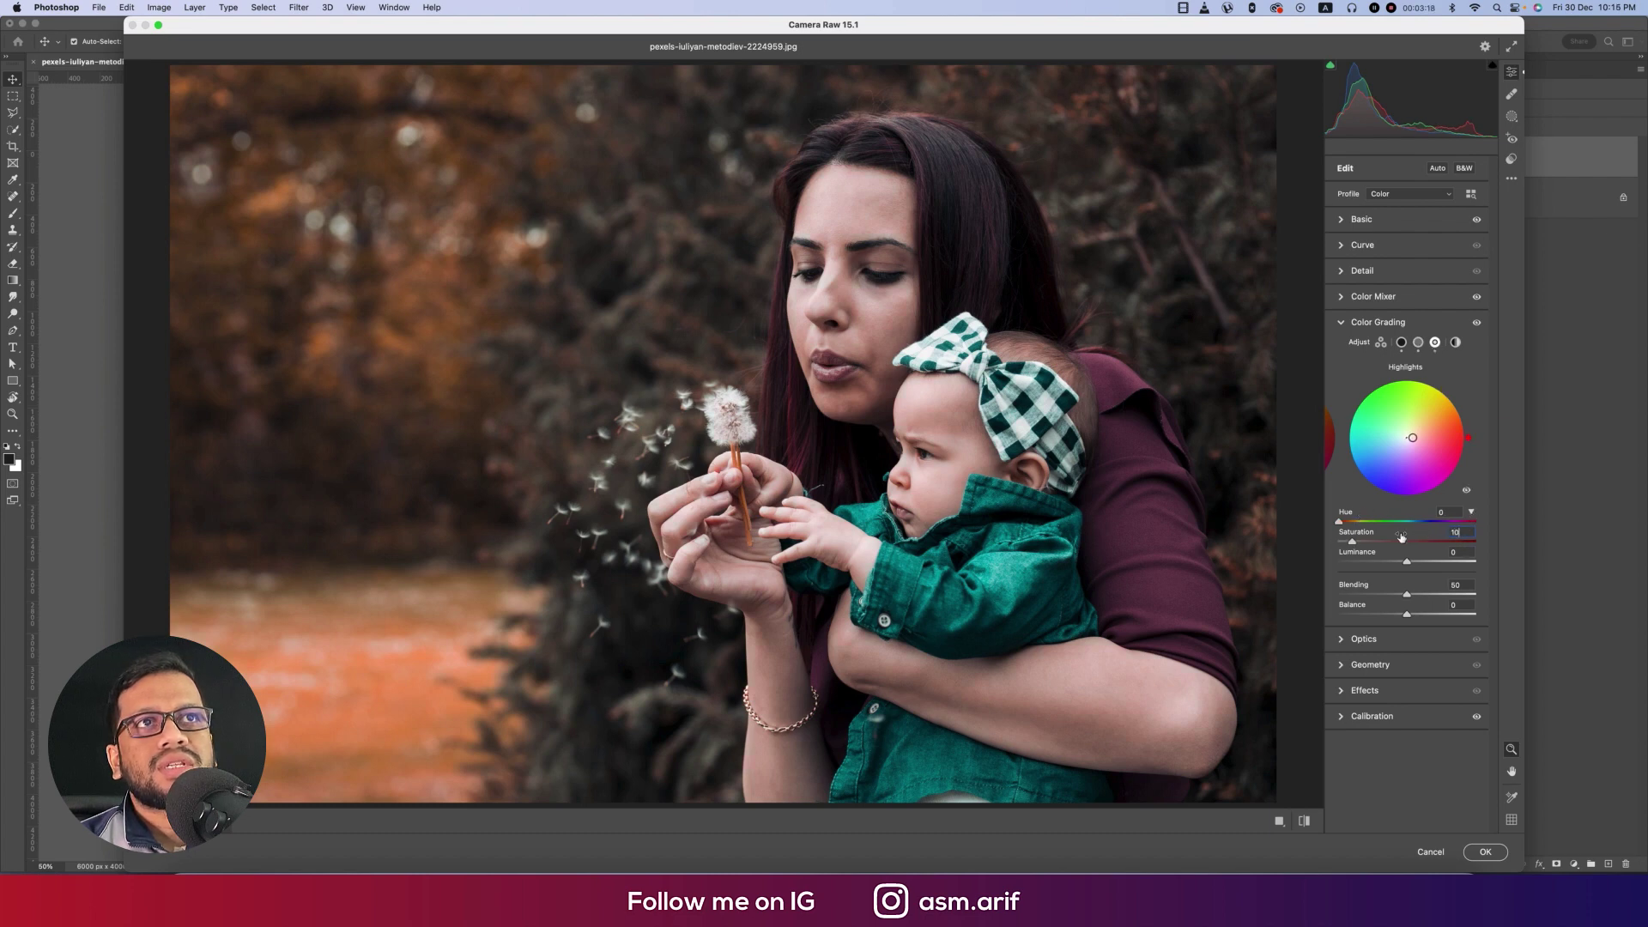
mouse_move(1338, 521)
mouse_down()
mouse_move(1439, 532)
mouse_move(1348, 525)
mouse_up()
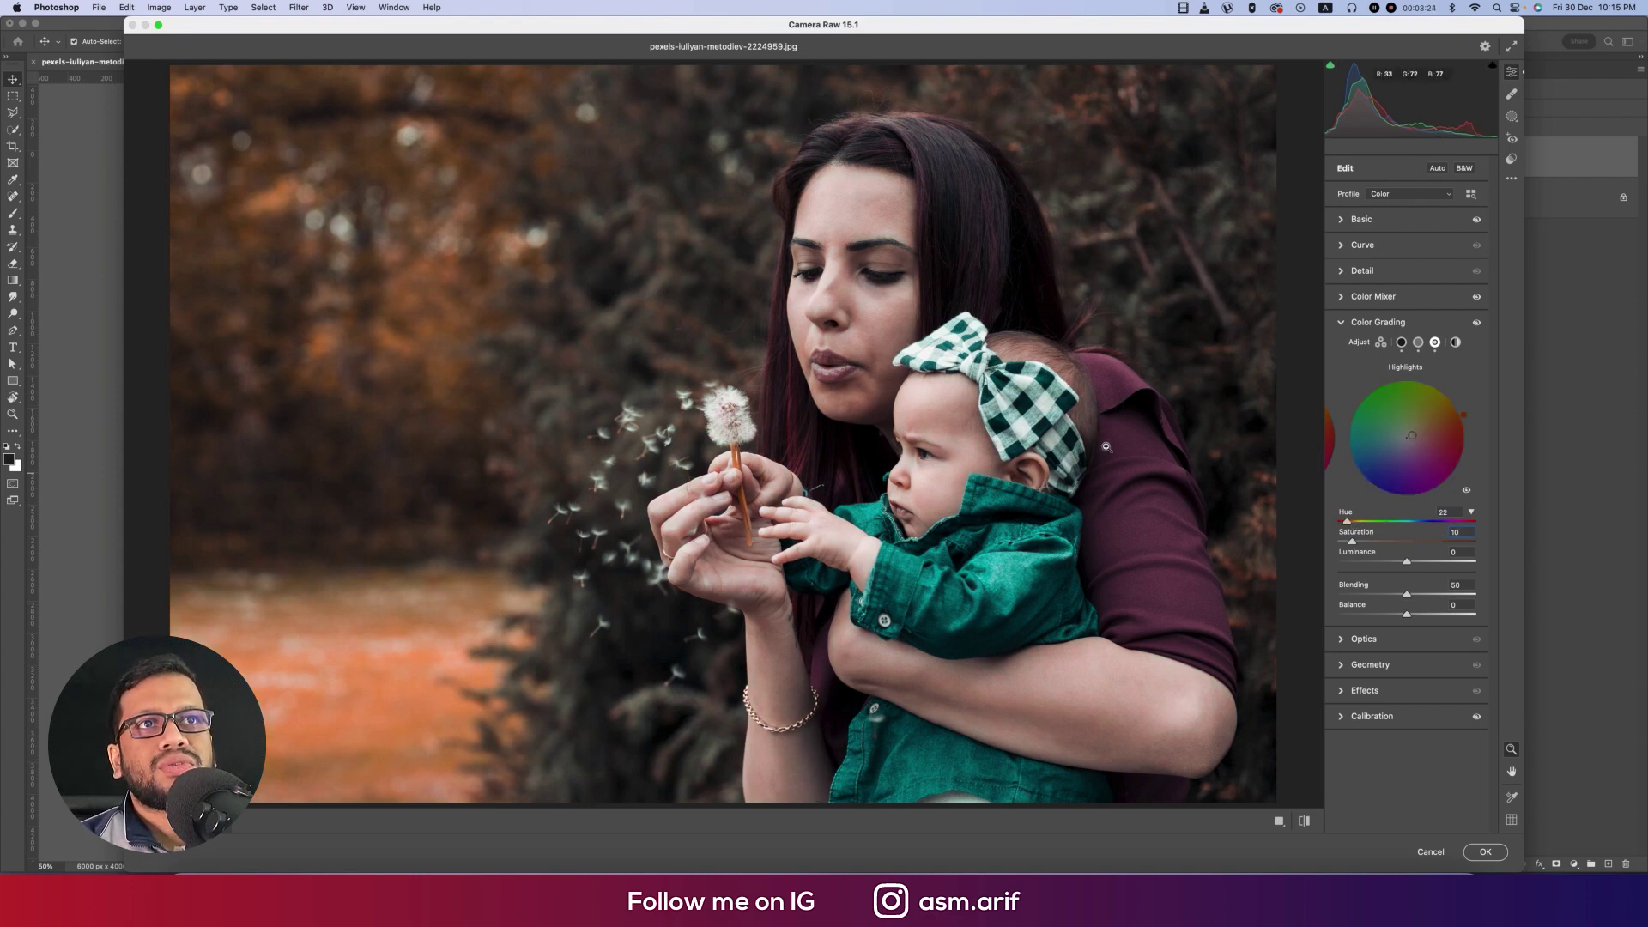
- Apply the Camera Raw grade to Layer 1 and toggle its visibility to compare with the original
click(1485, 852)
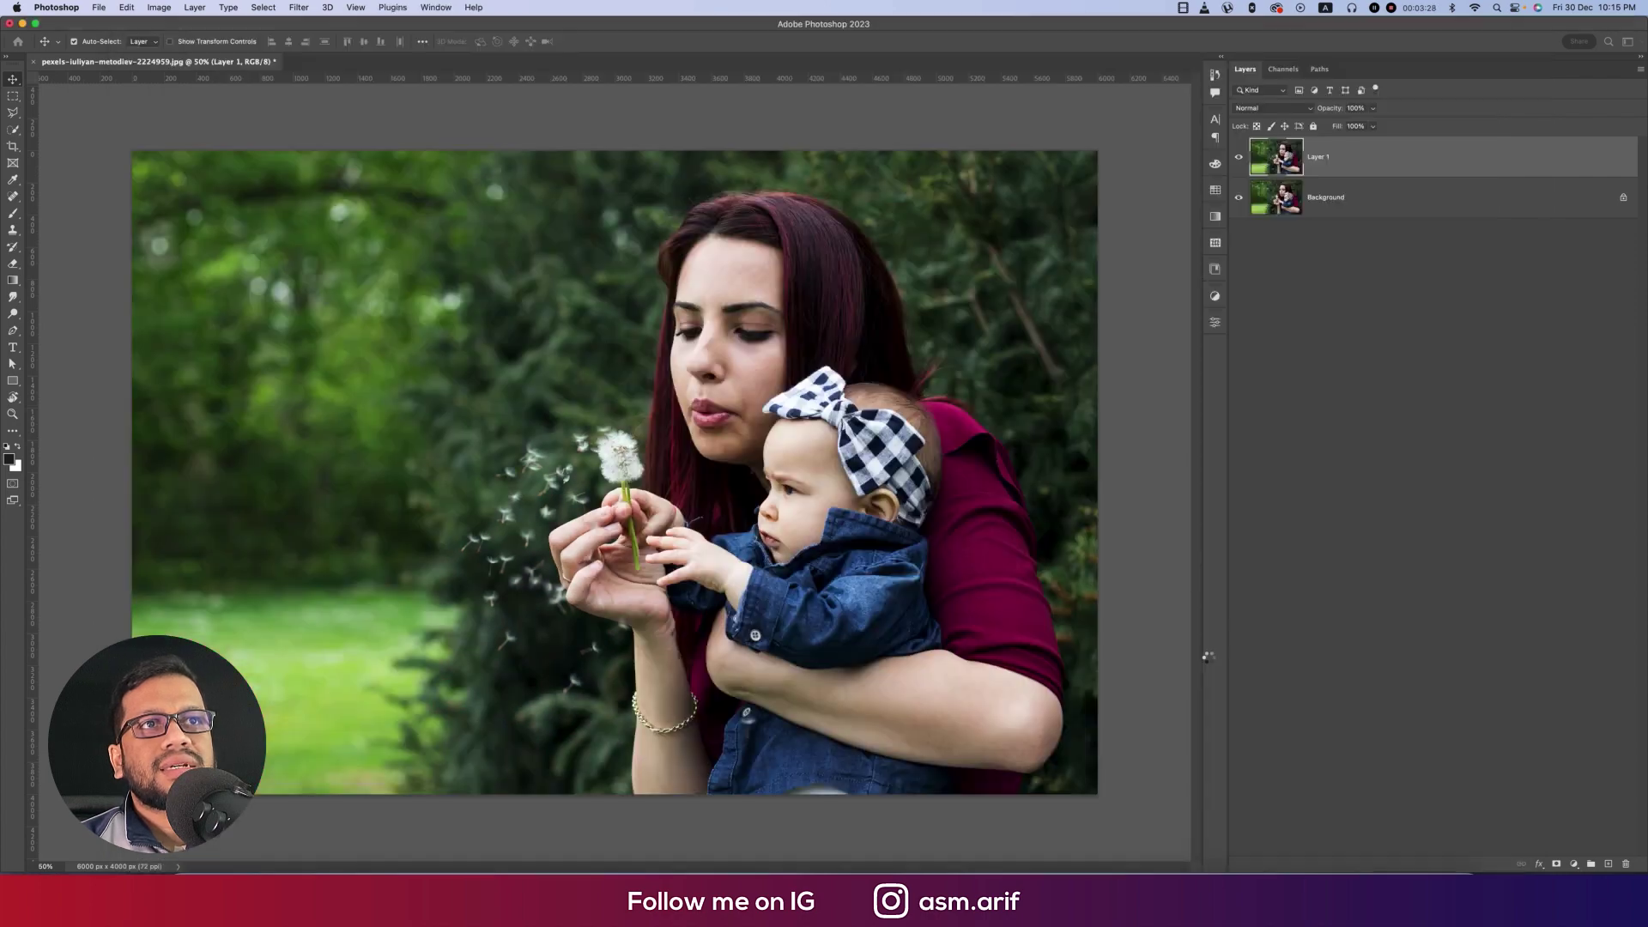
click(1238, 157)
click(1239, 158)
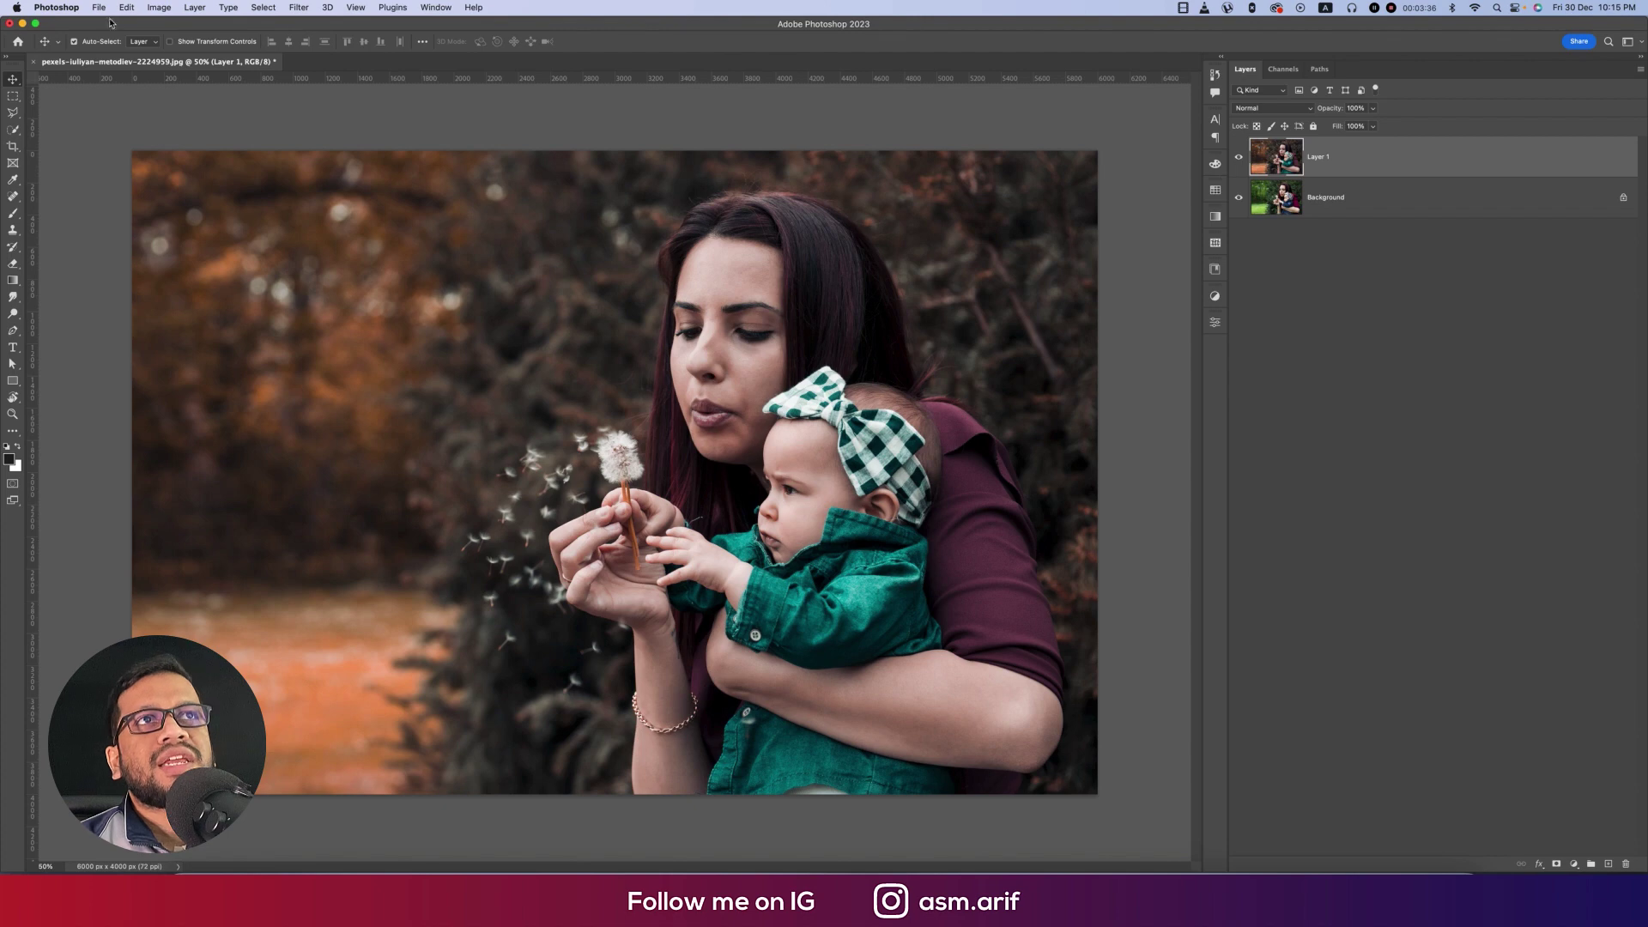
- Launch Nik Collection's Color Efex Pro 4 on the photo
click(299, 9)
mouse_move(436, 315)
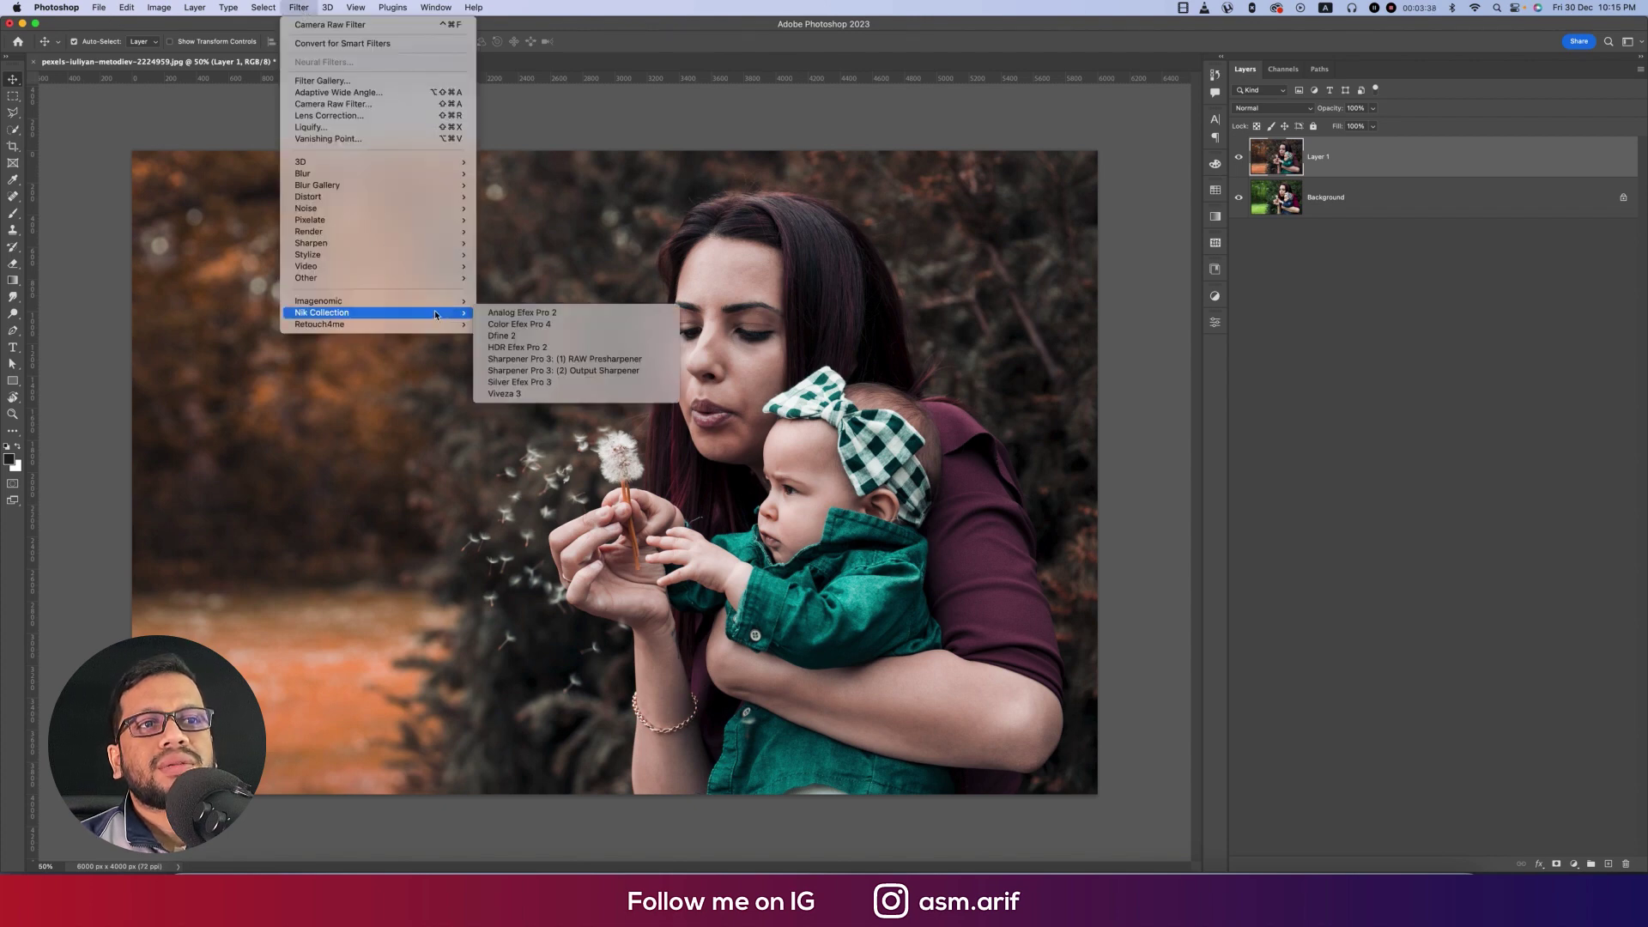
click(491, 326)
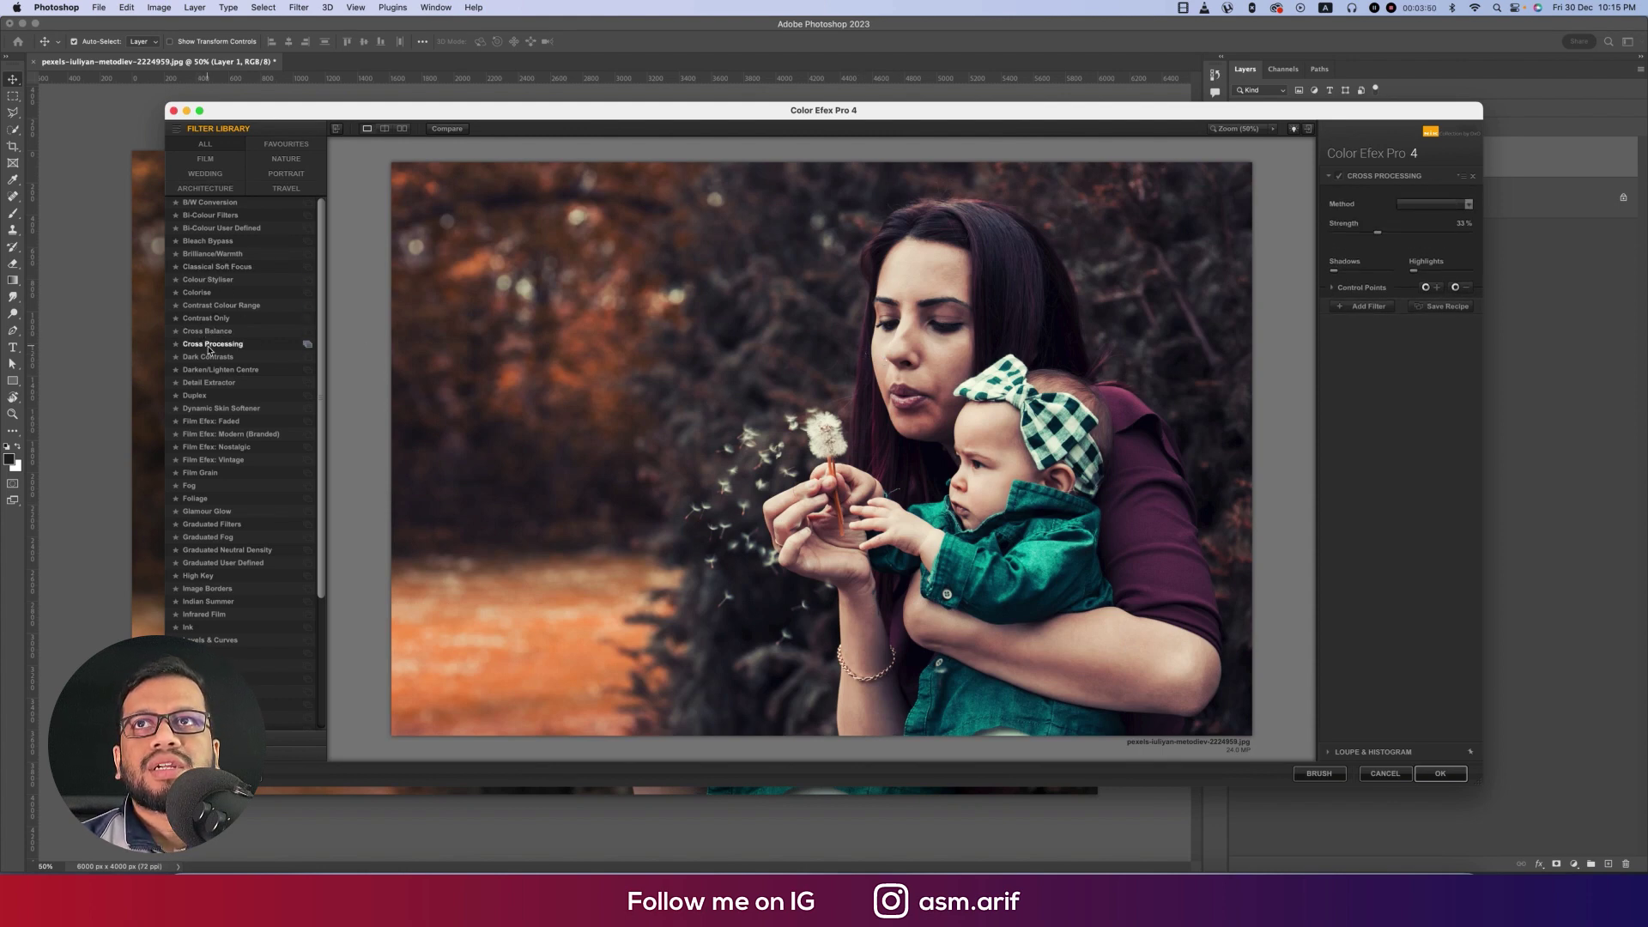
- Apply Cross Processing method C04 at 80% opacity and return to Photoshop
click(1444, 206)
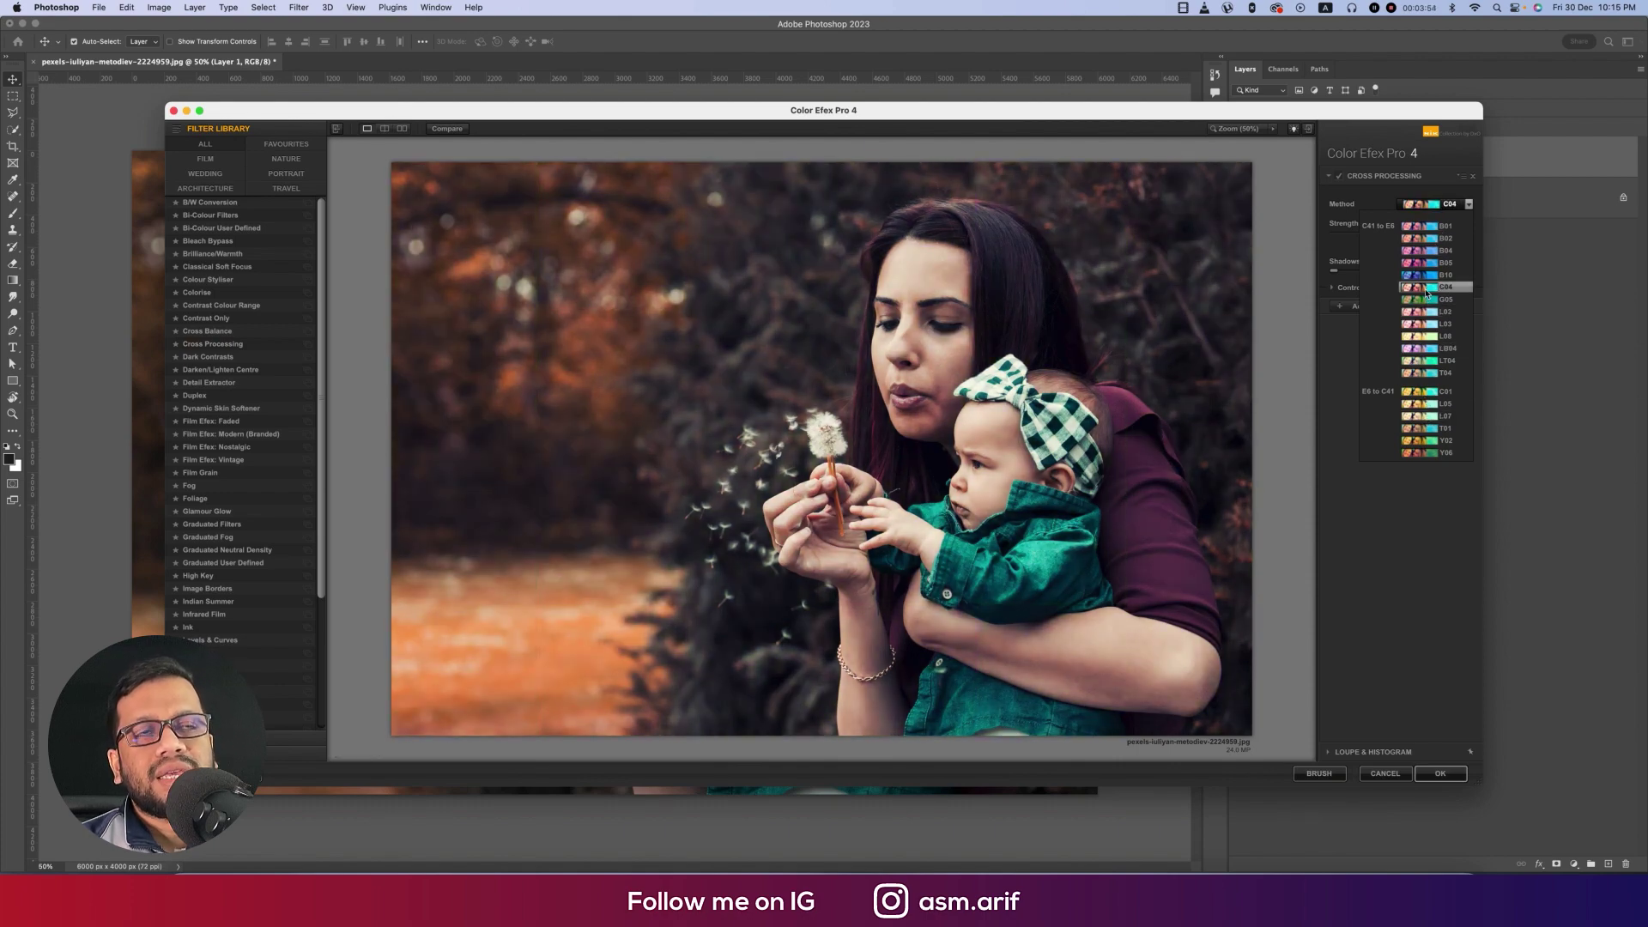
click(1426, 290)
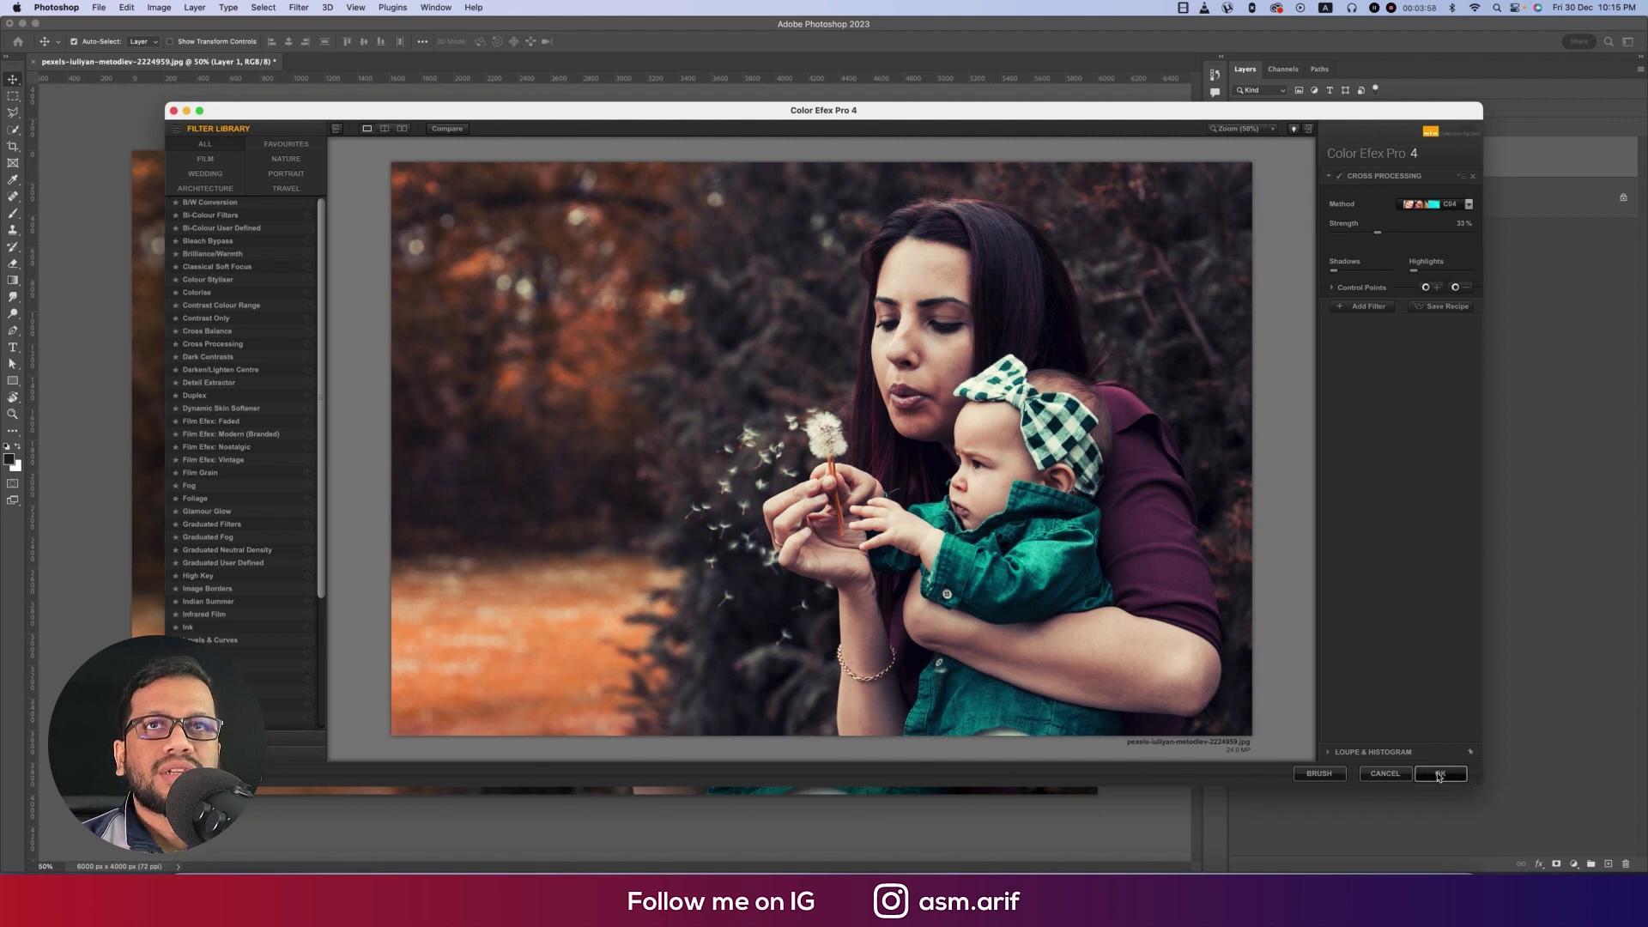
click(1333, 289)
drag(1467, 315, 1453, 320)
click(1461, 306)
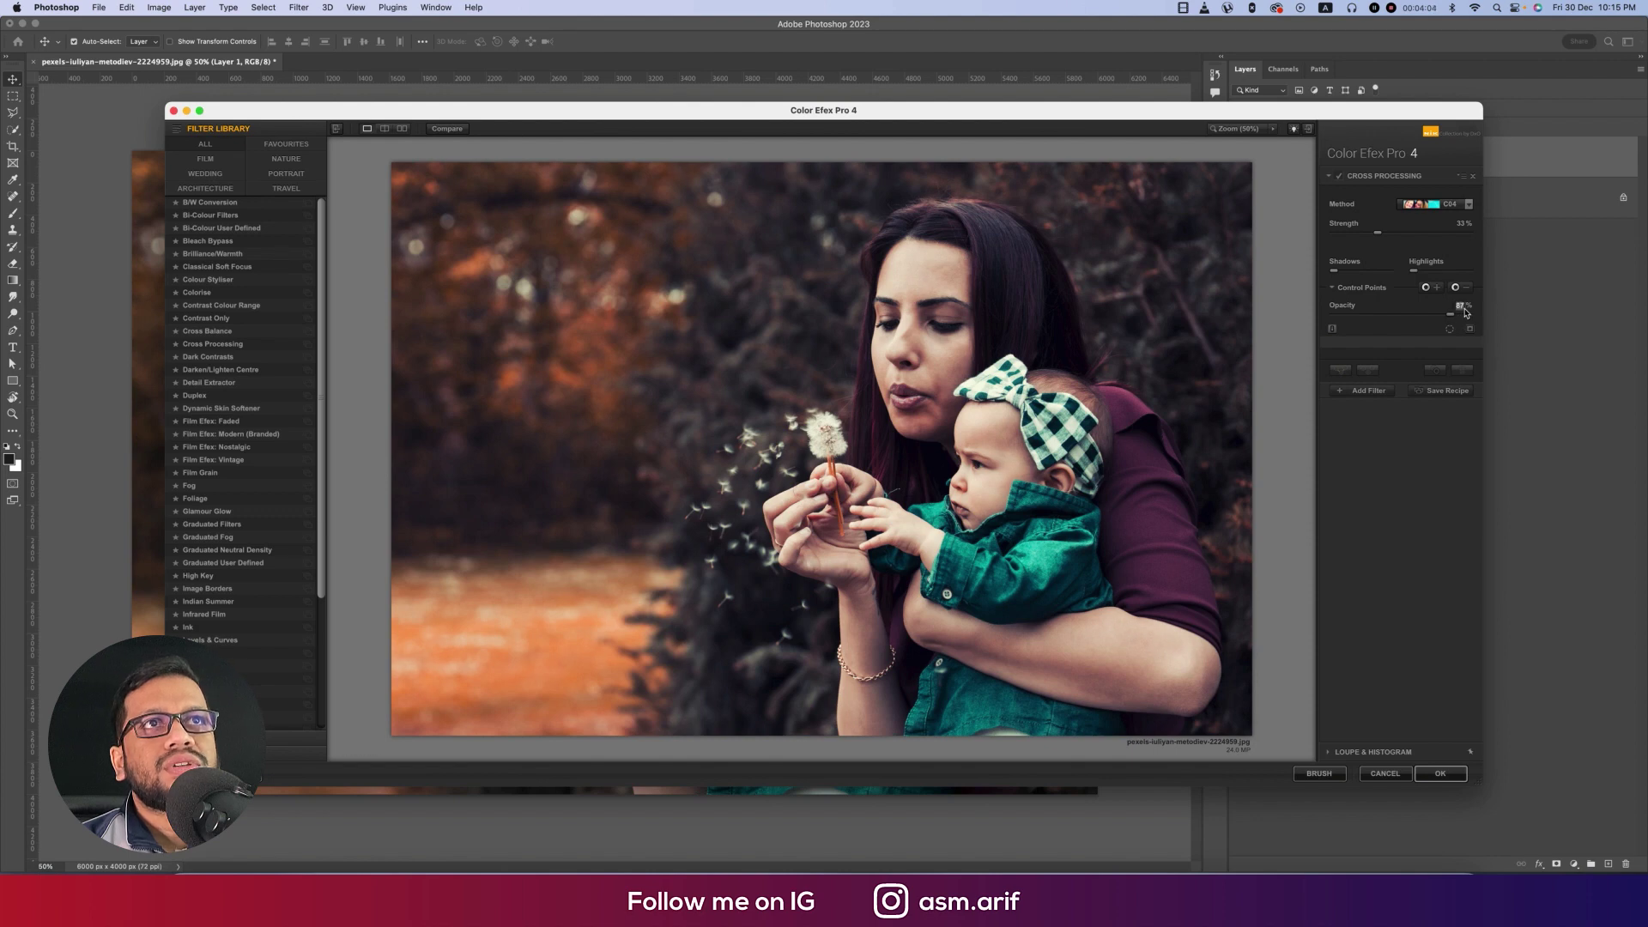
text(8)
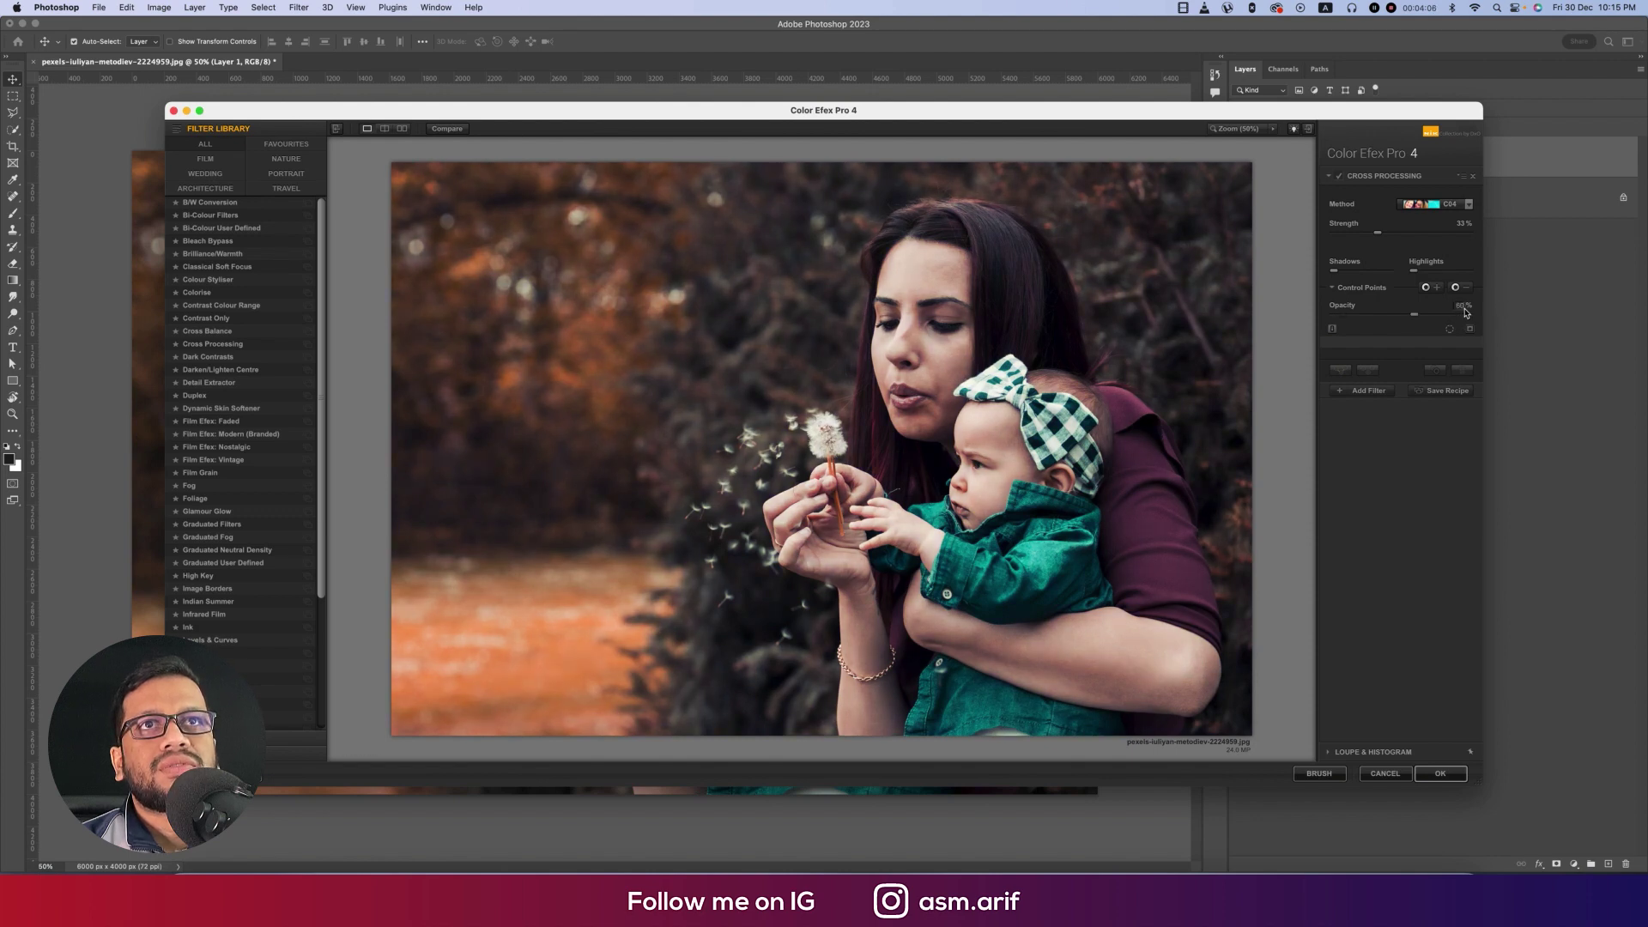
text(0)
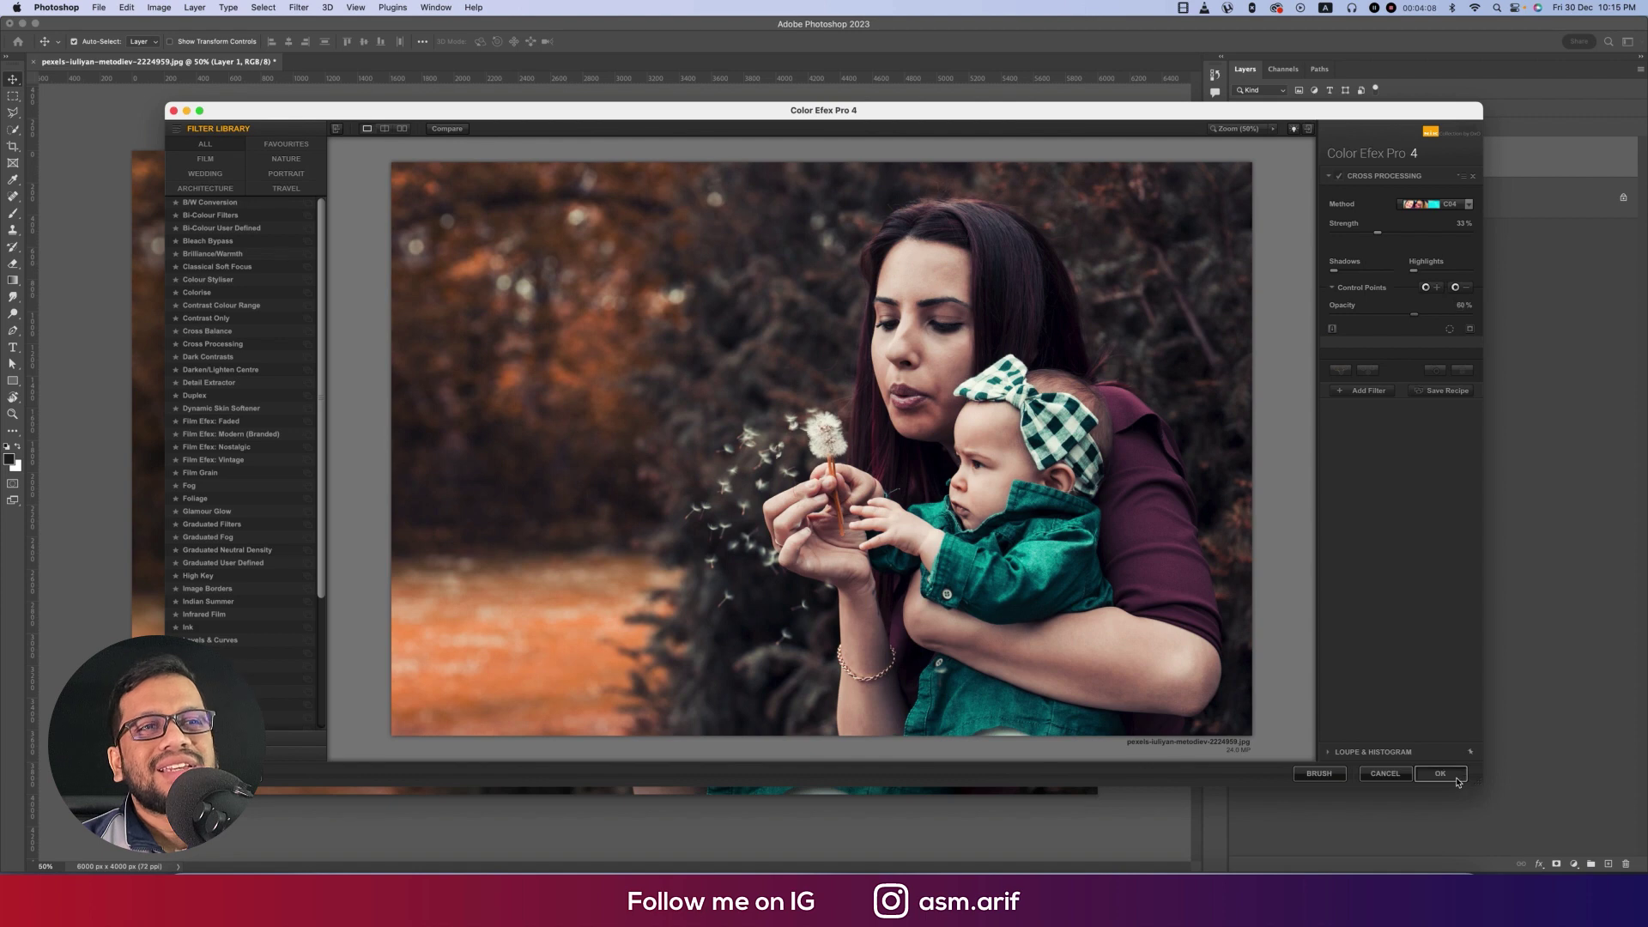
key(Return)
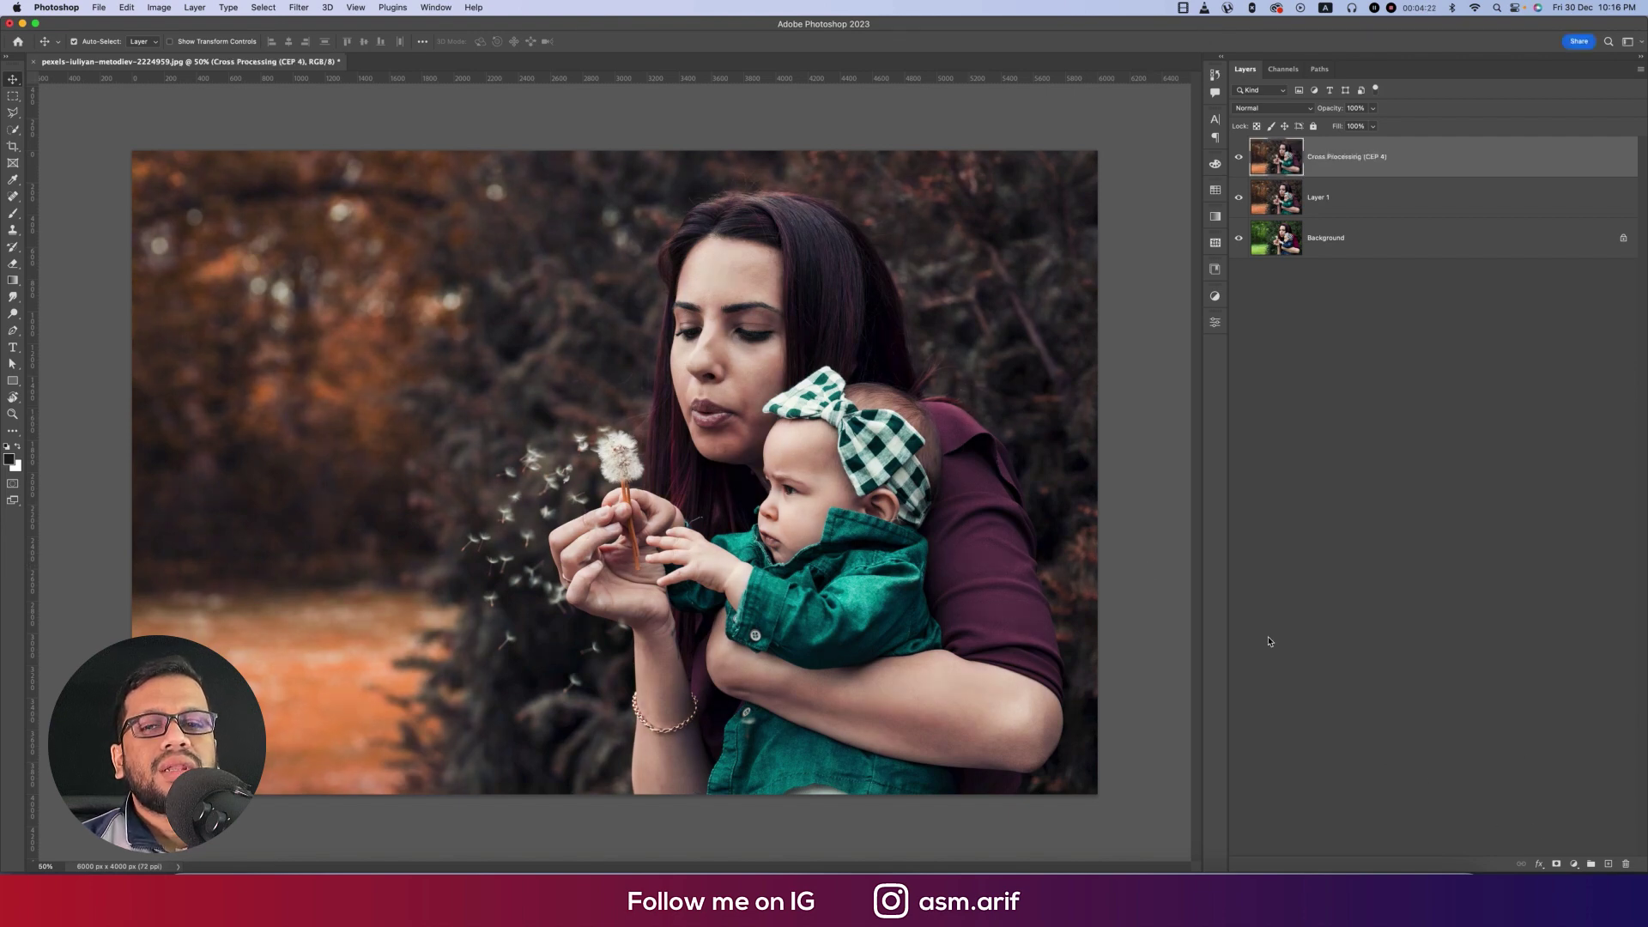
- Add a Color Lookup adjustment layer using the Fuji ETERNA 250D Fuji 3510 LUT
click(1573, 863)
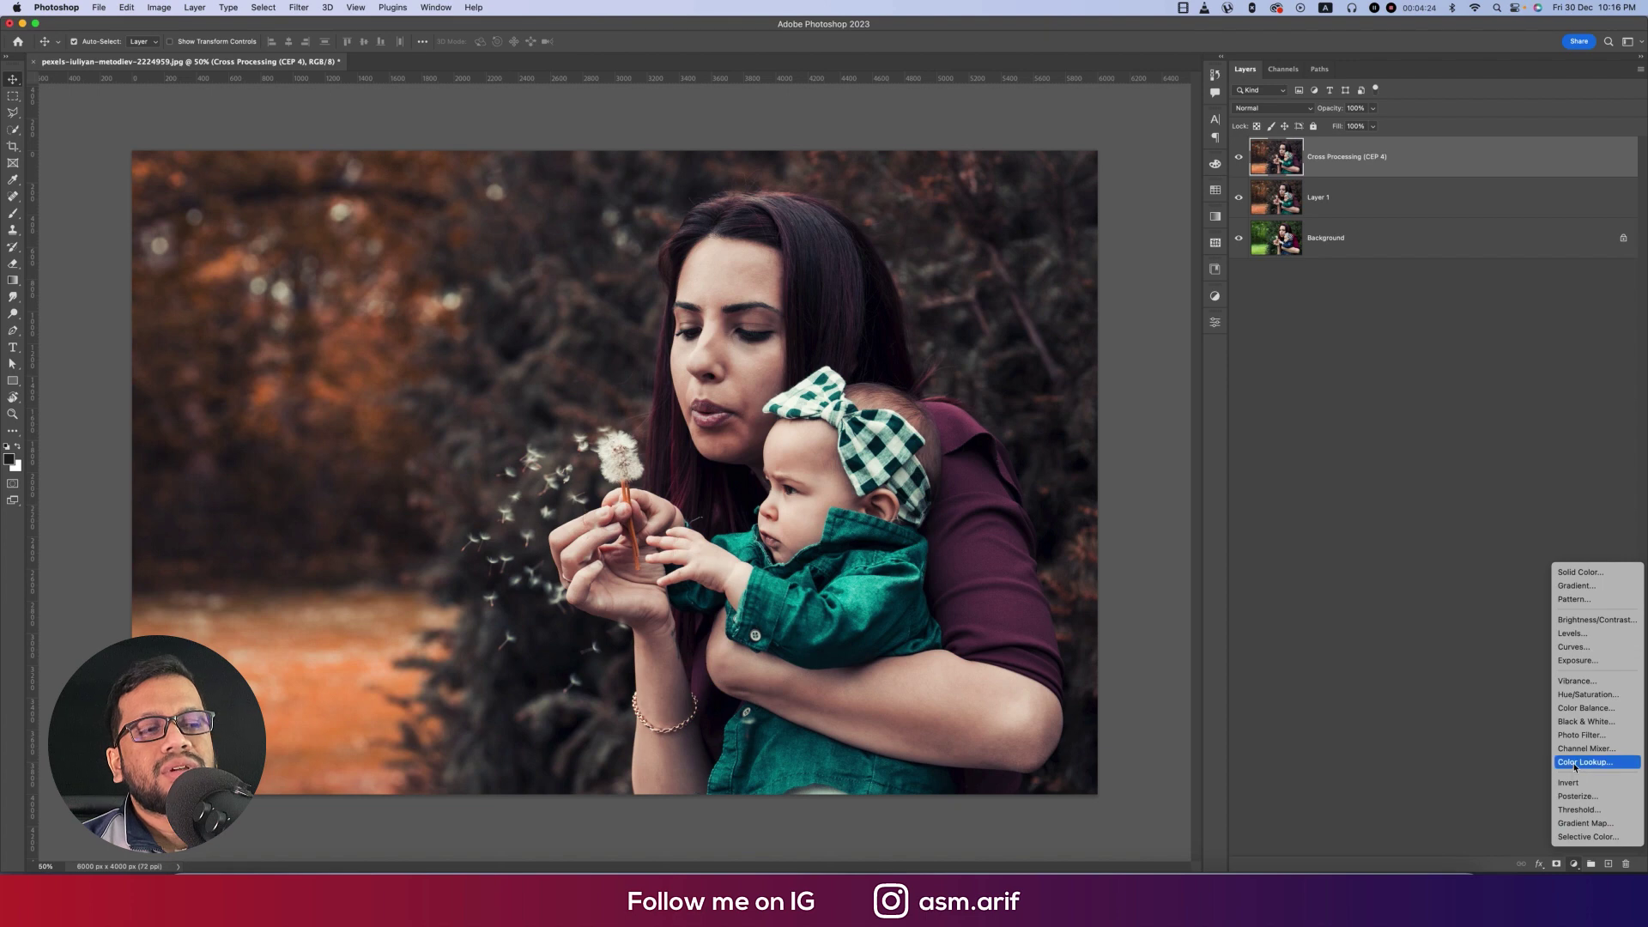
click(1575, 763)
click(1091, 360)
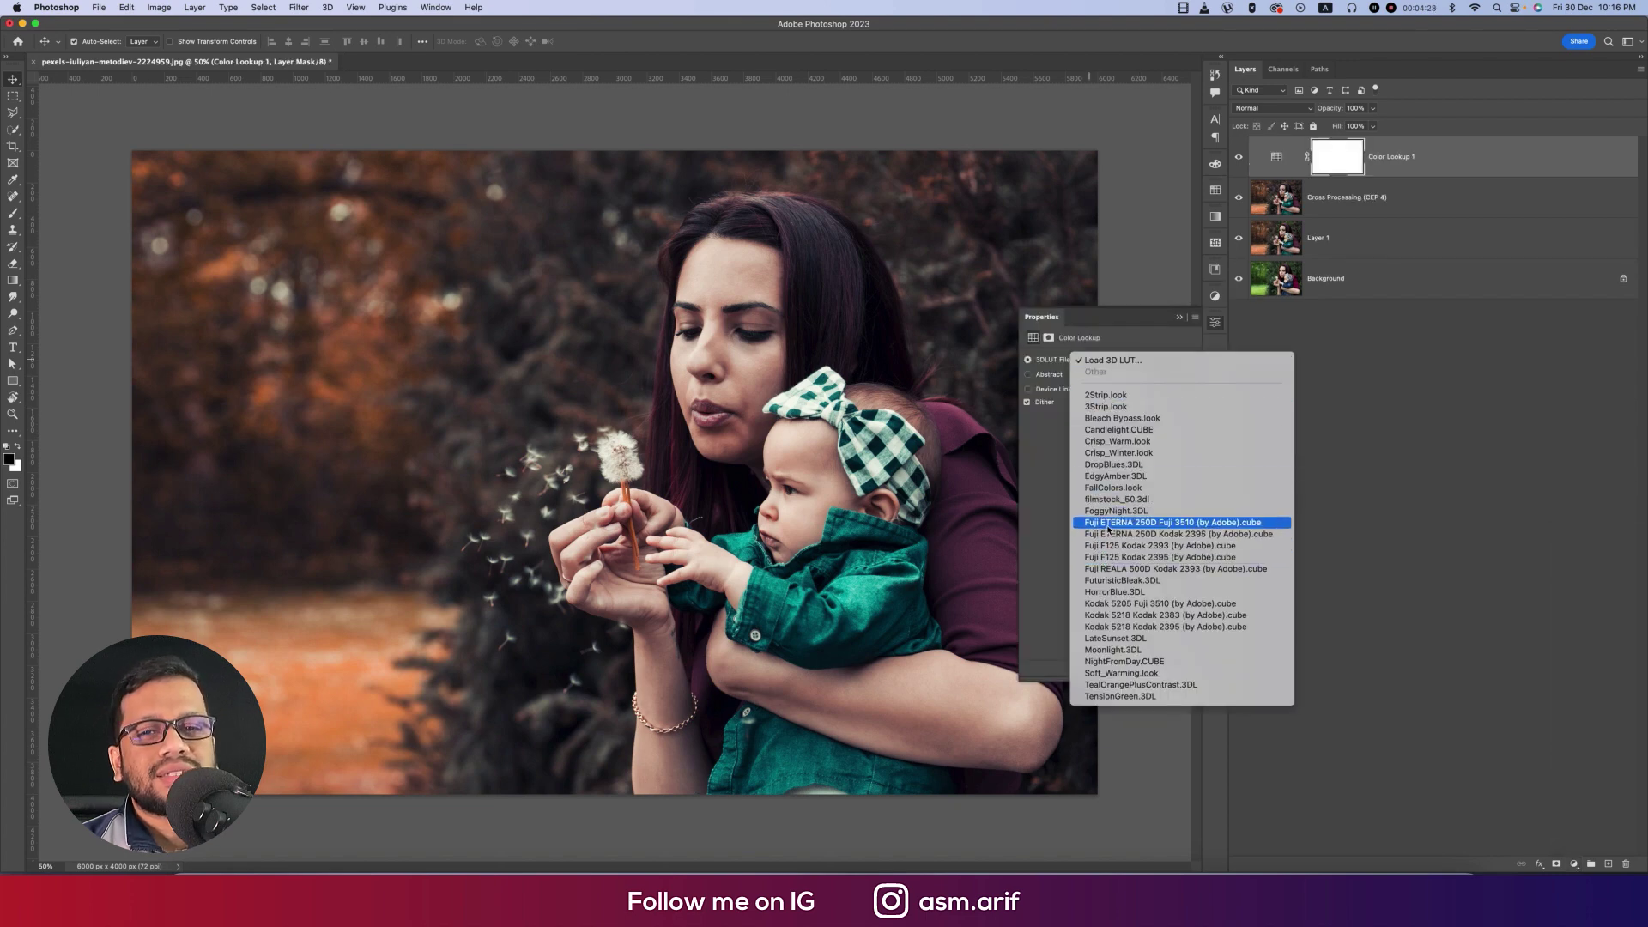
click(1107, 524)
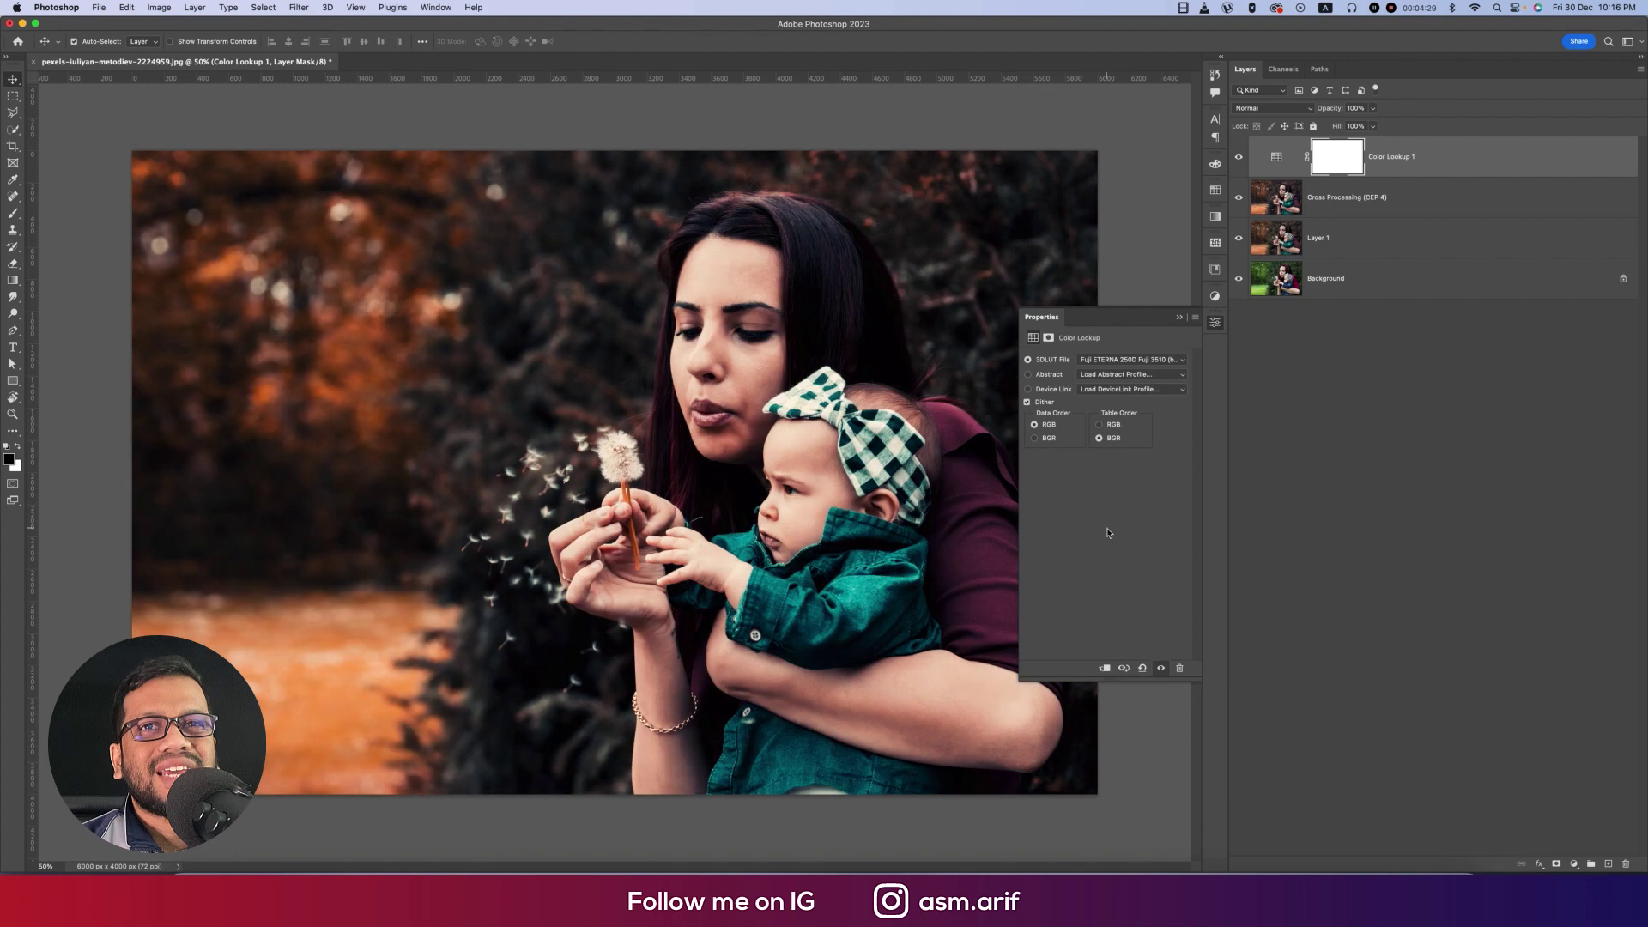
- Lower the Color Lookup layer's opacity and fill to 35%
click(1179, 319)
drag(1373, 109, 1336, 128)
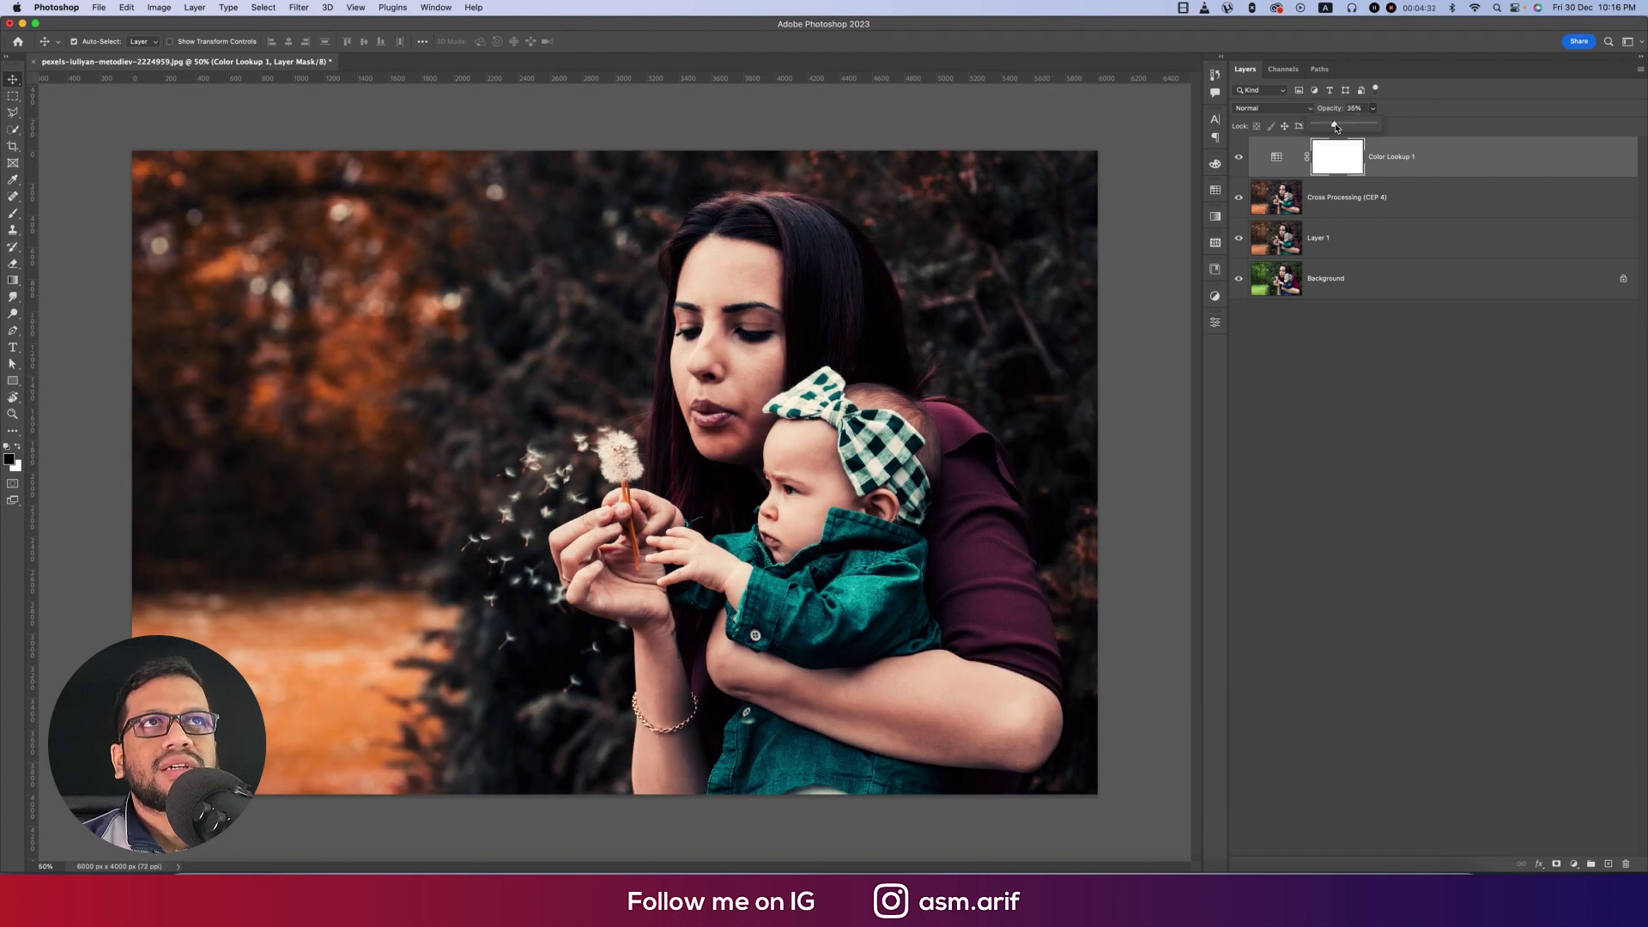
click(1373, 126)
drag(1332, 144, 1335, 145)
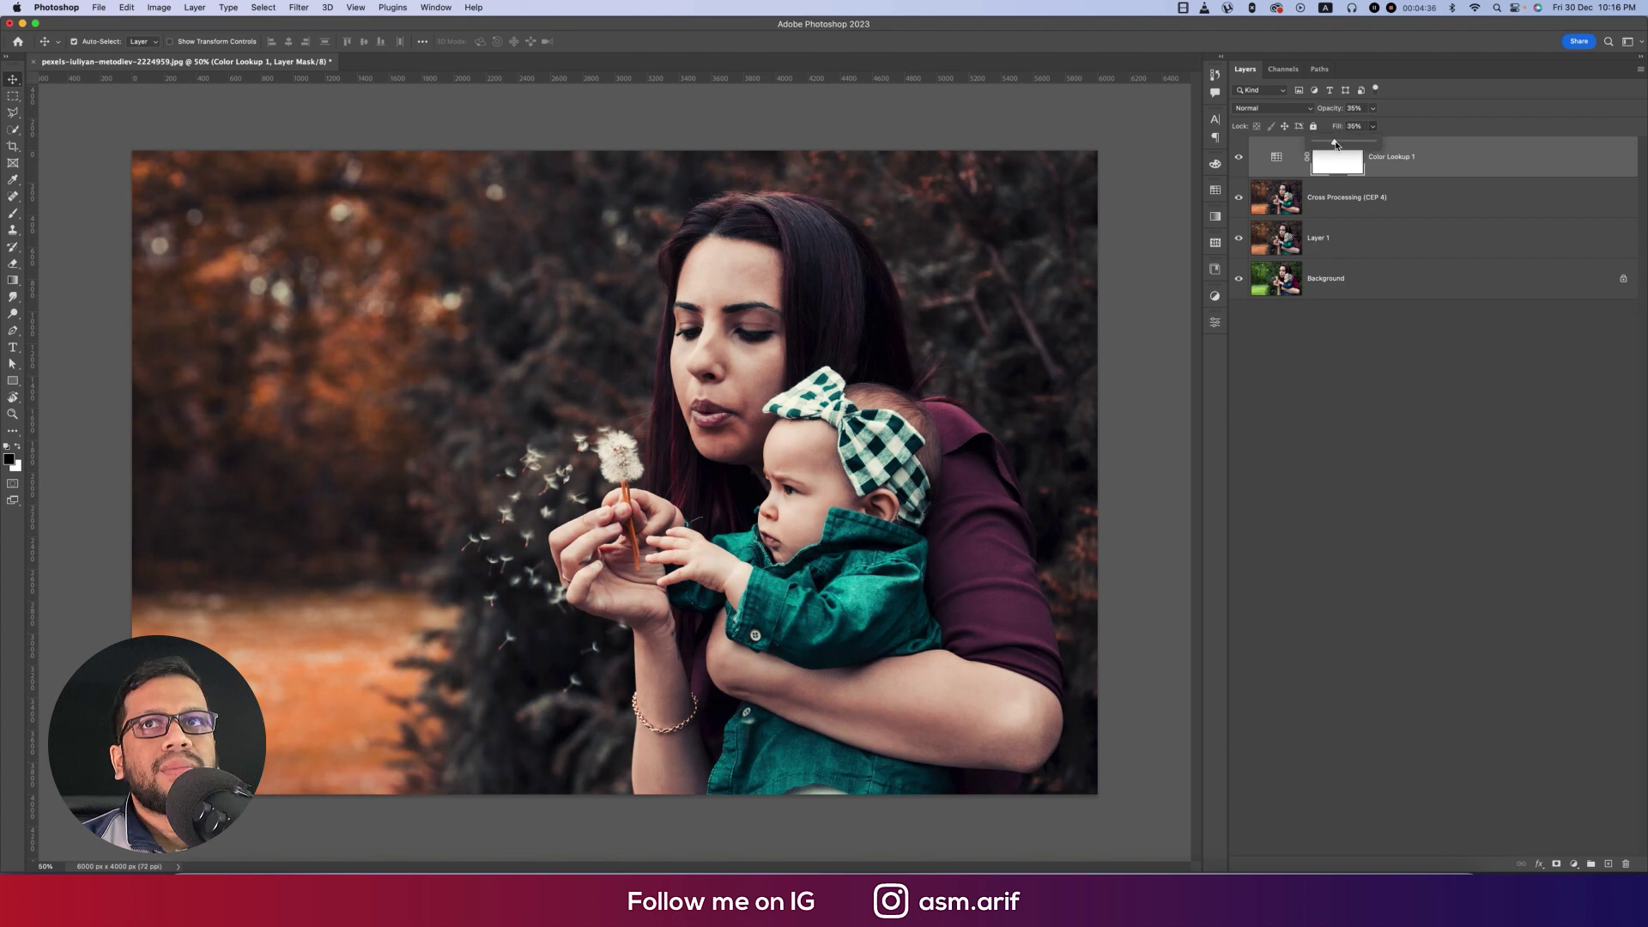
- Add a Photo Filter adjustment layer with a blue-violet filter colour
click(1575, 864)
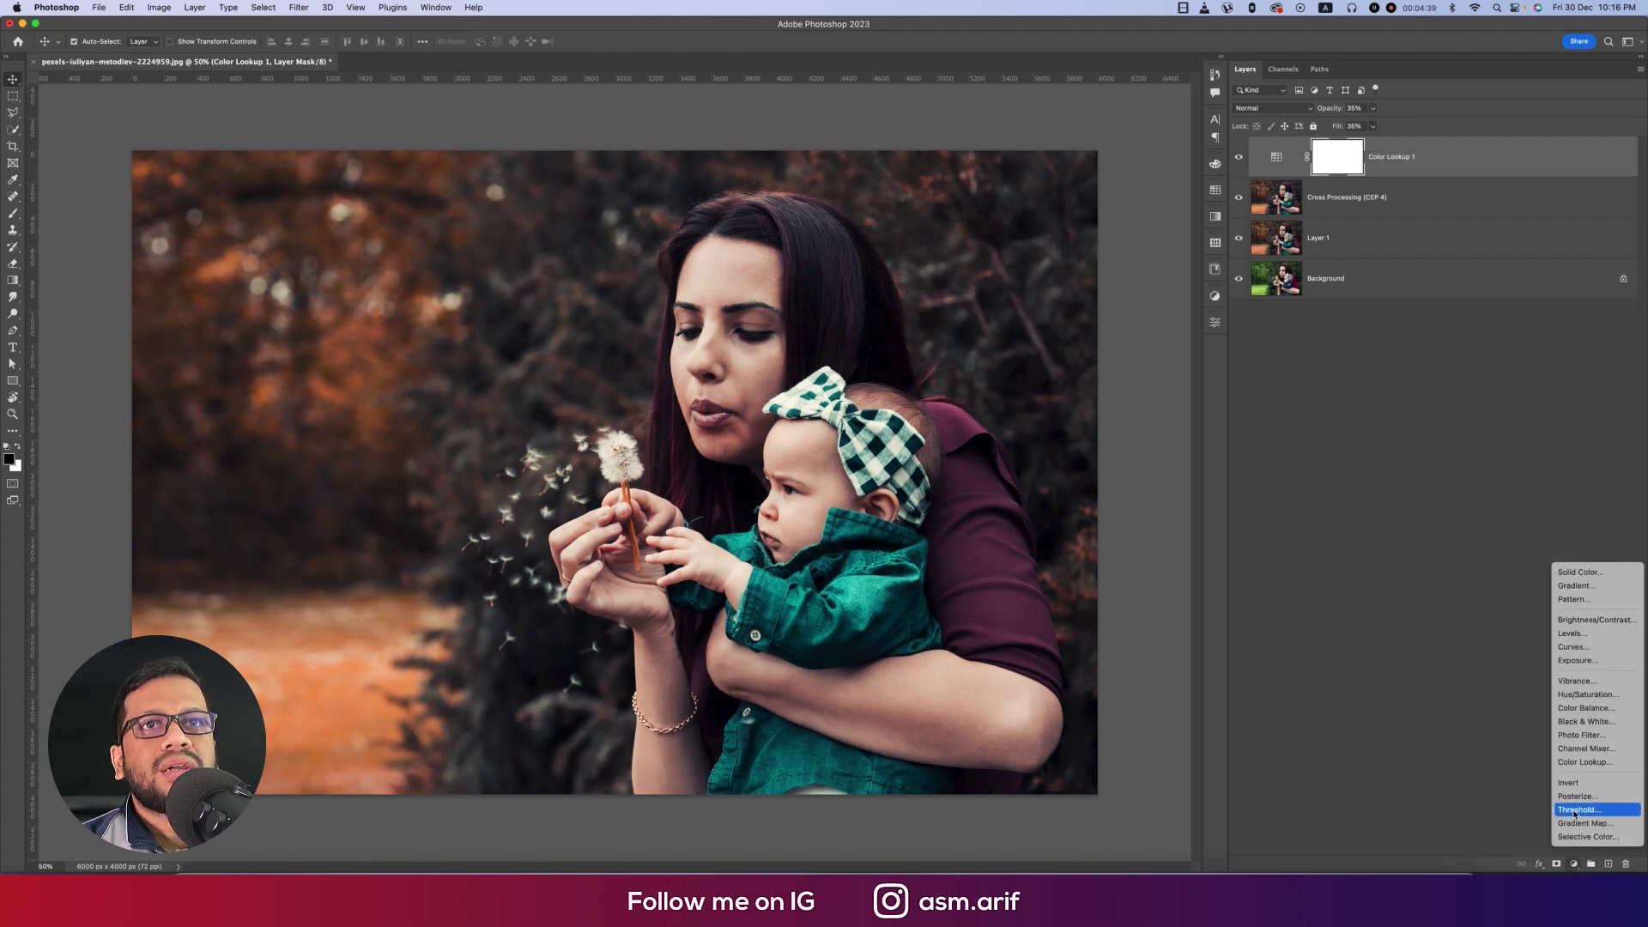
click(1581, 735)
click(1069, 383)
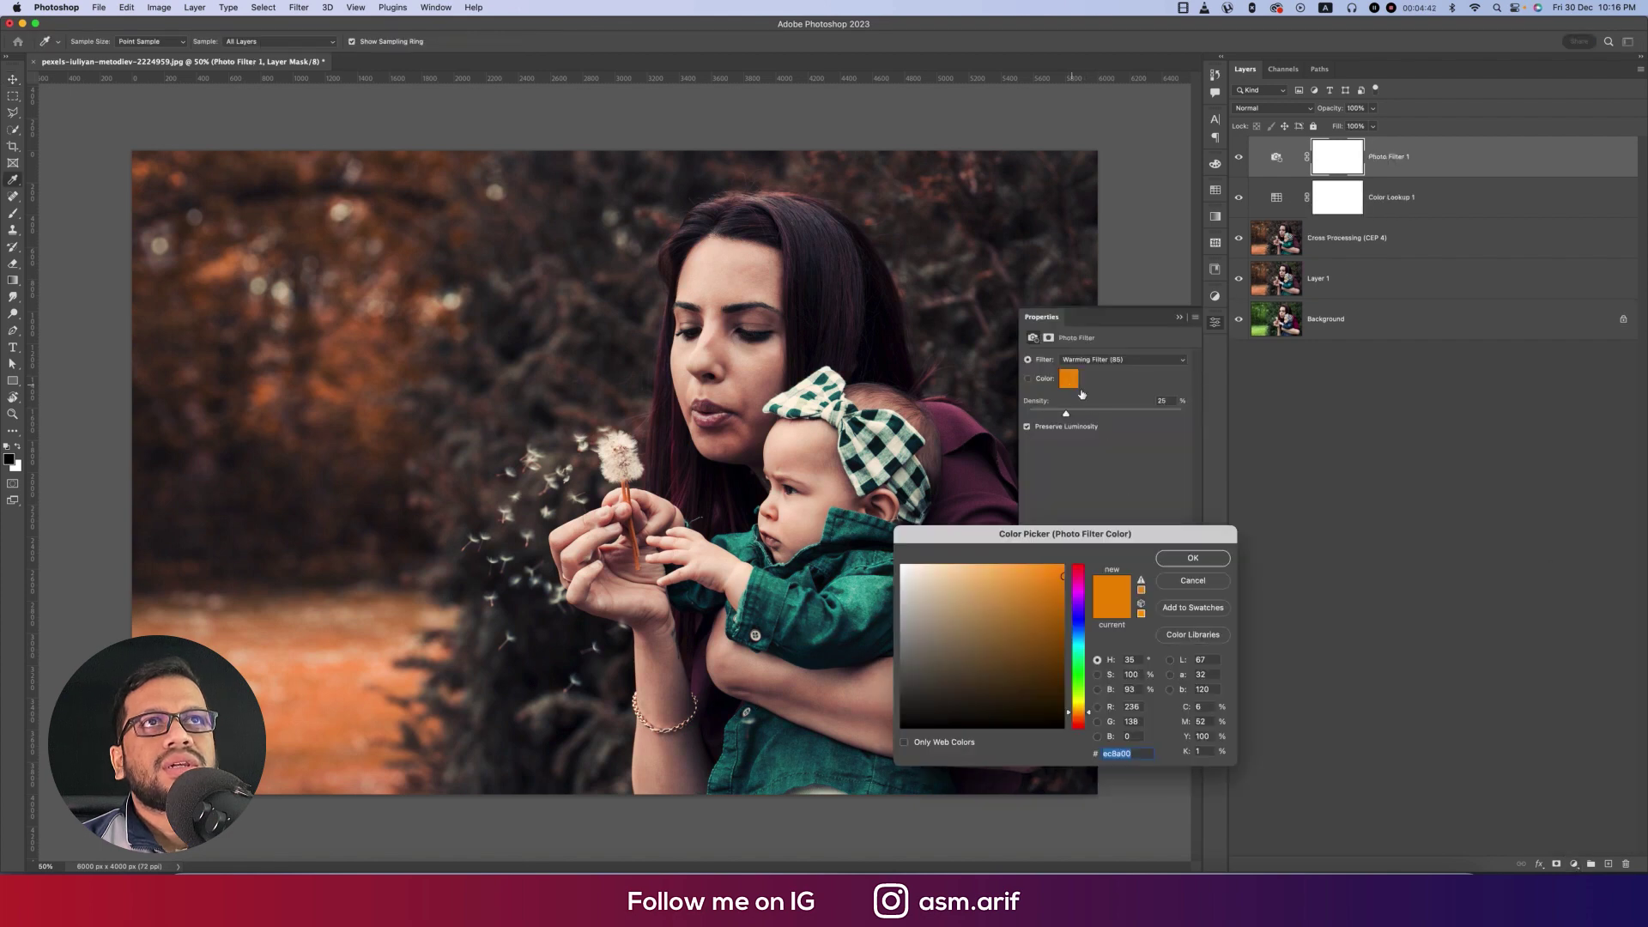
click(1084, 626)
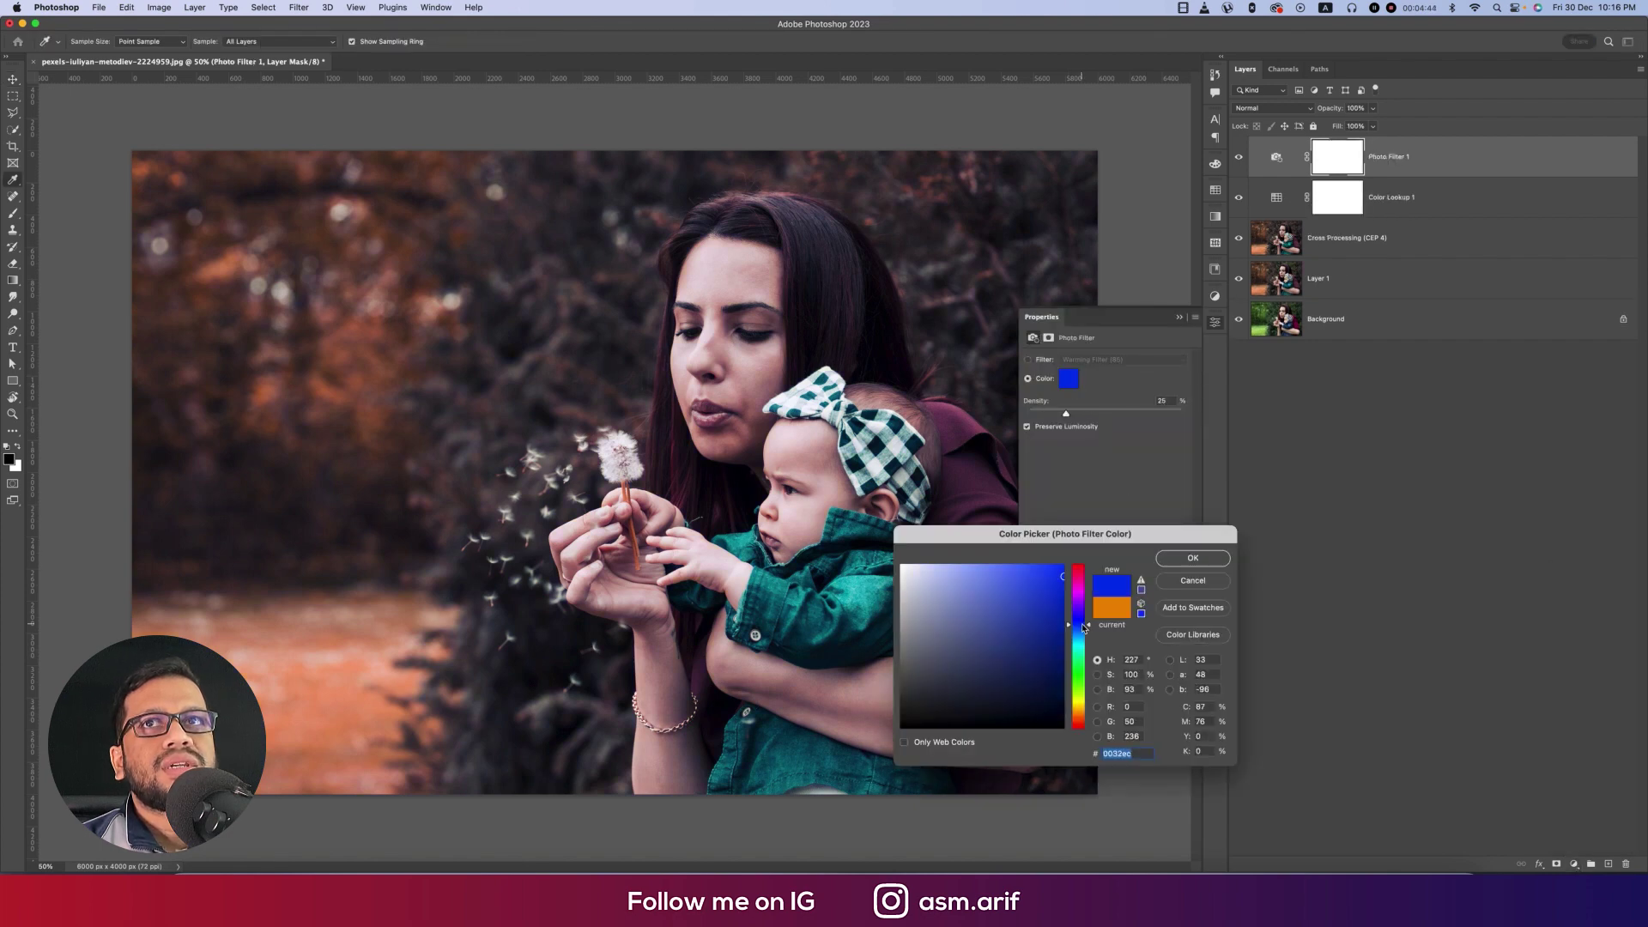
drag(1084, 627, 1082, 616)
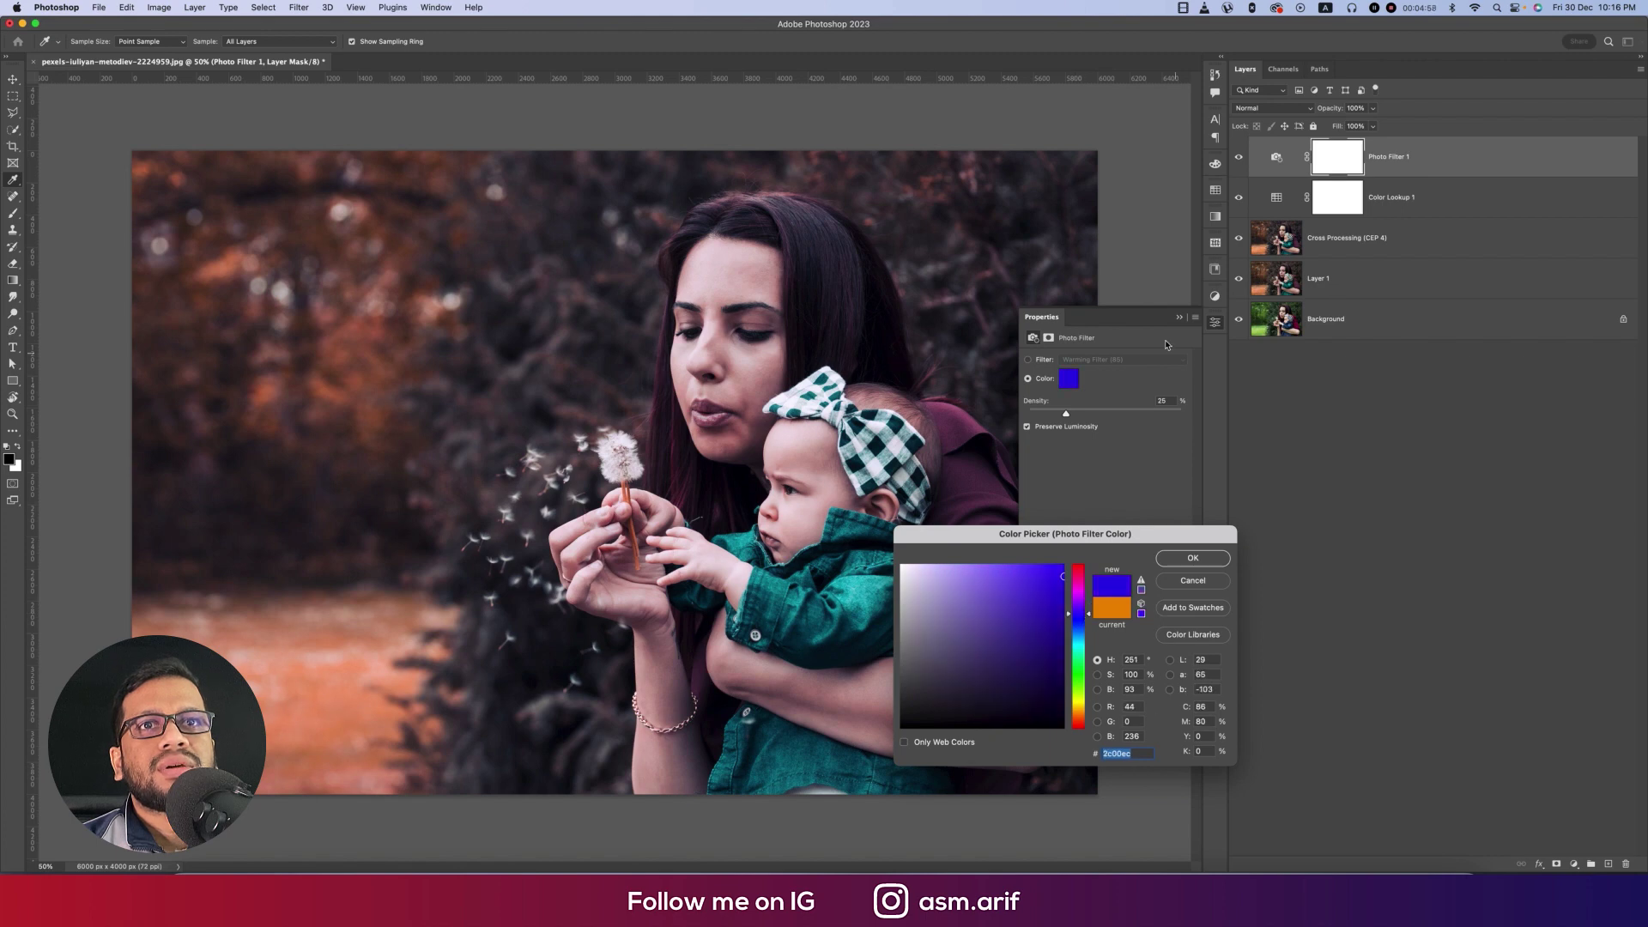
click(1193, 558)
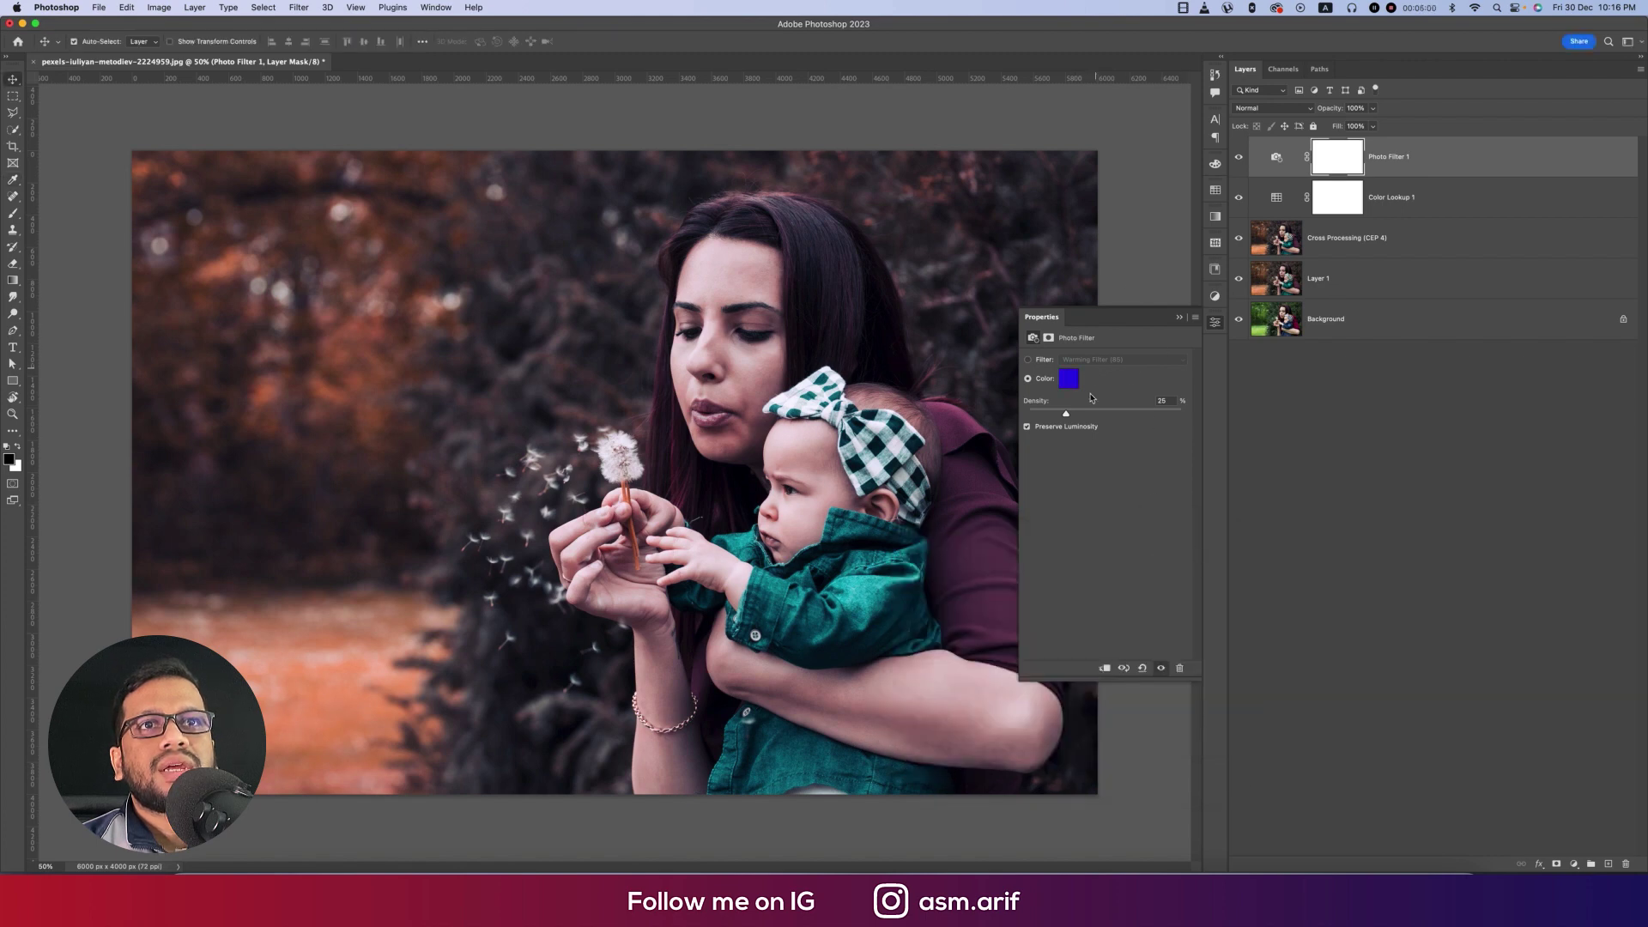
- Lower the Photo Filter layer's fill to 40% and compare the grade against the original
click(1179, 318)
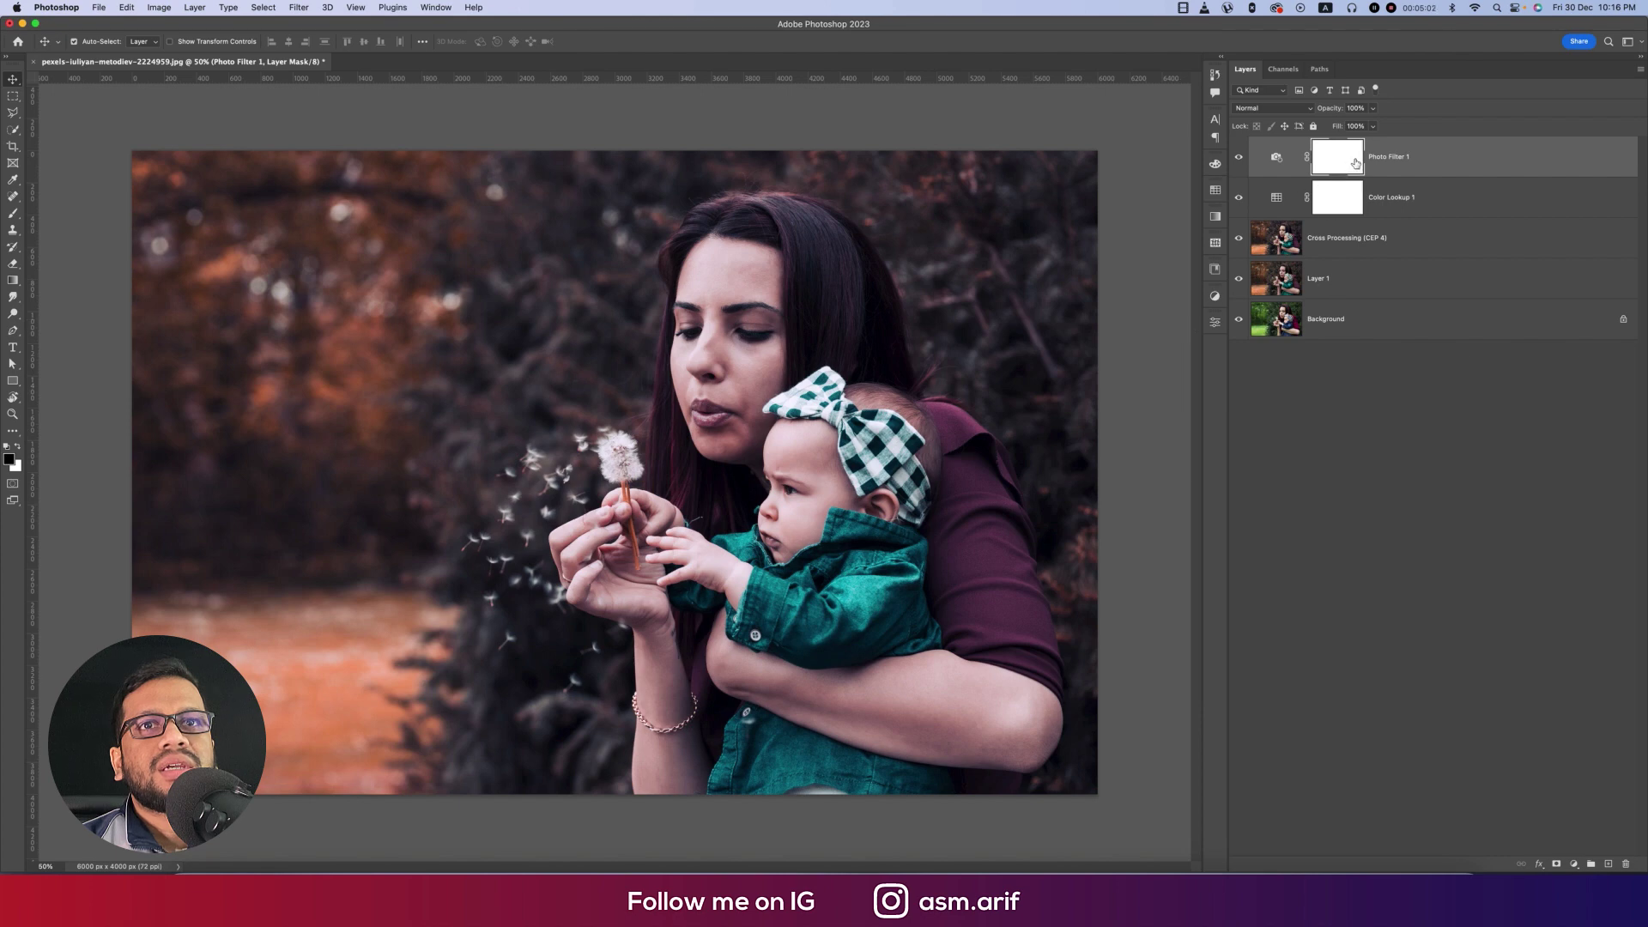
click(1372, 128)
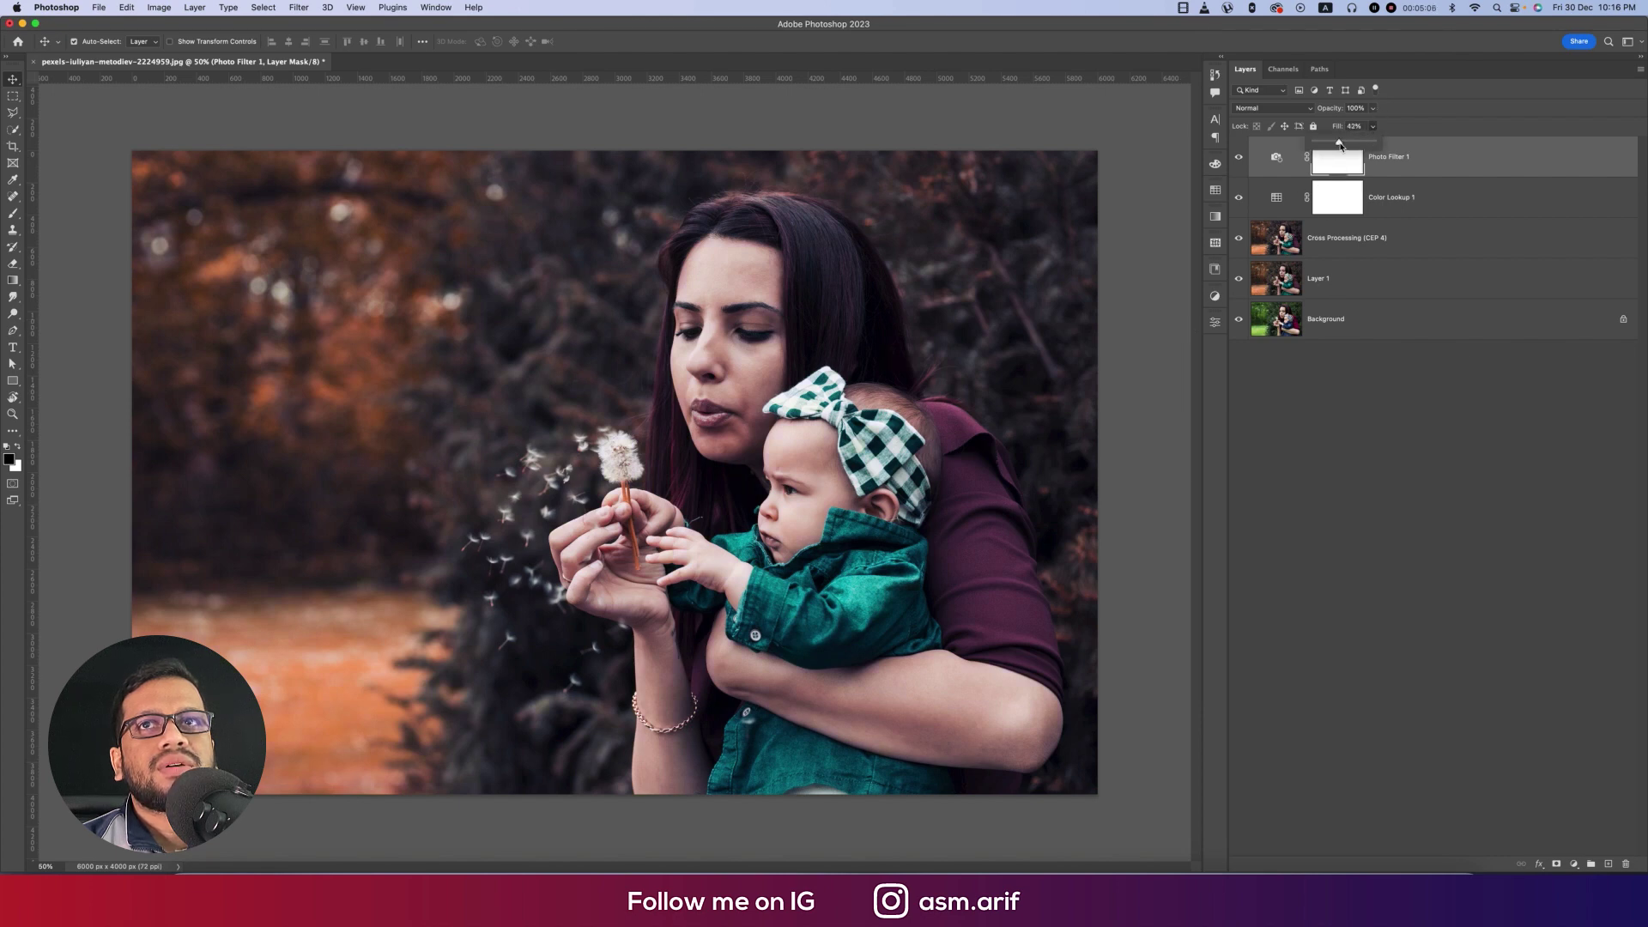
click(1192, 344)
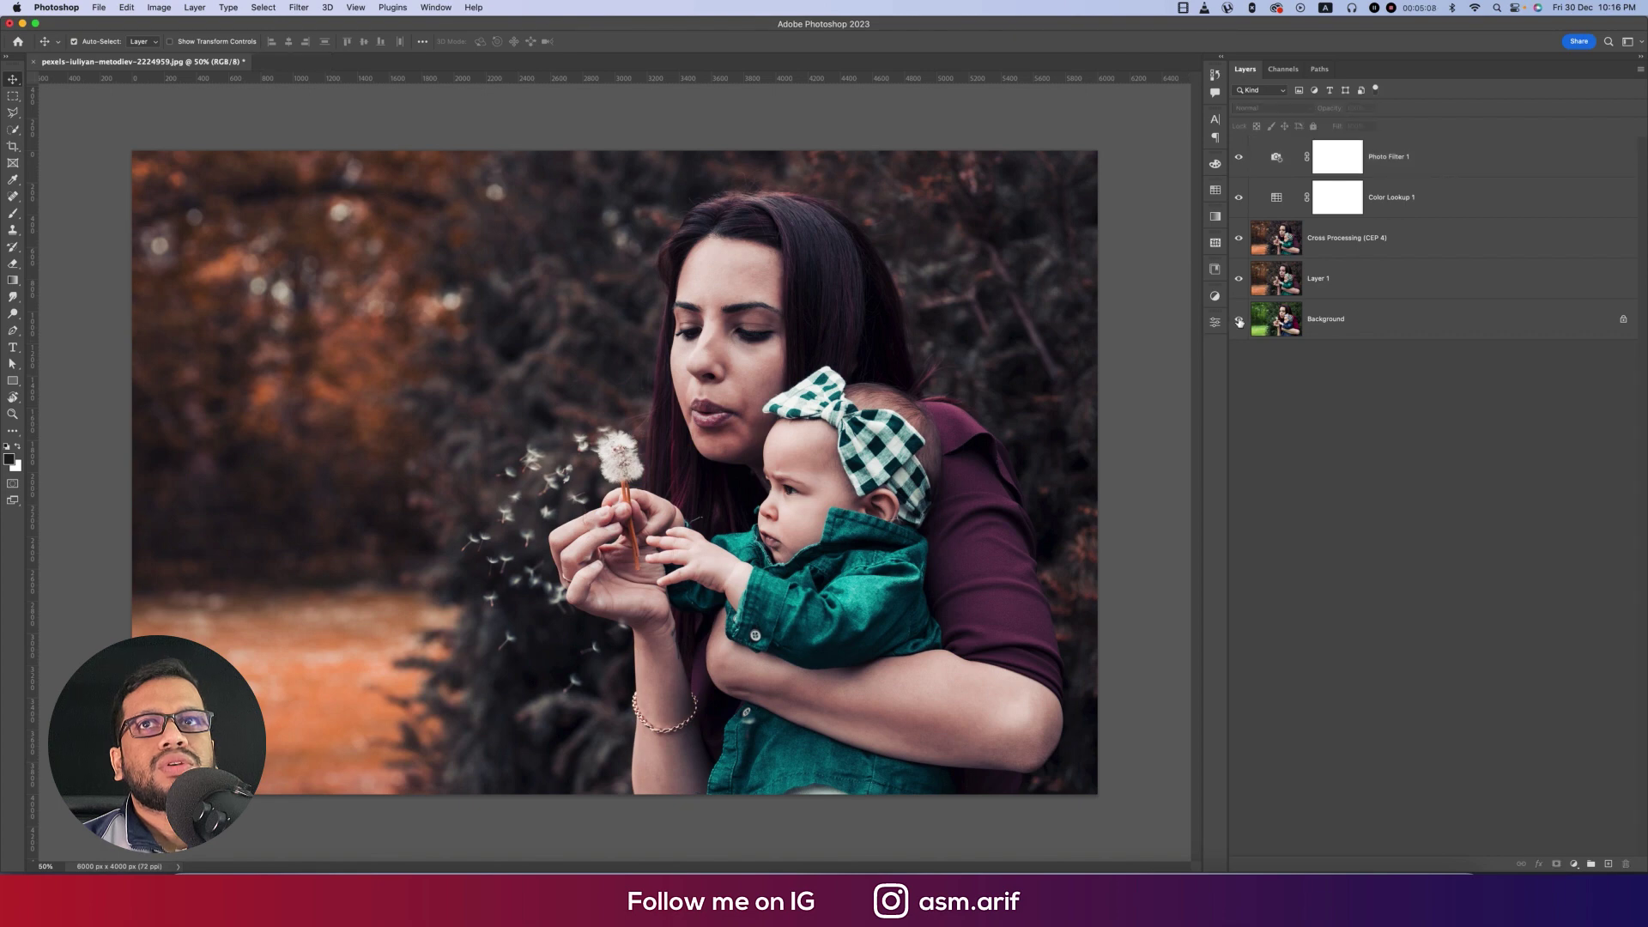
alt+click(1238, 321)
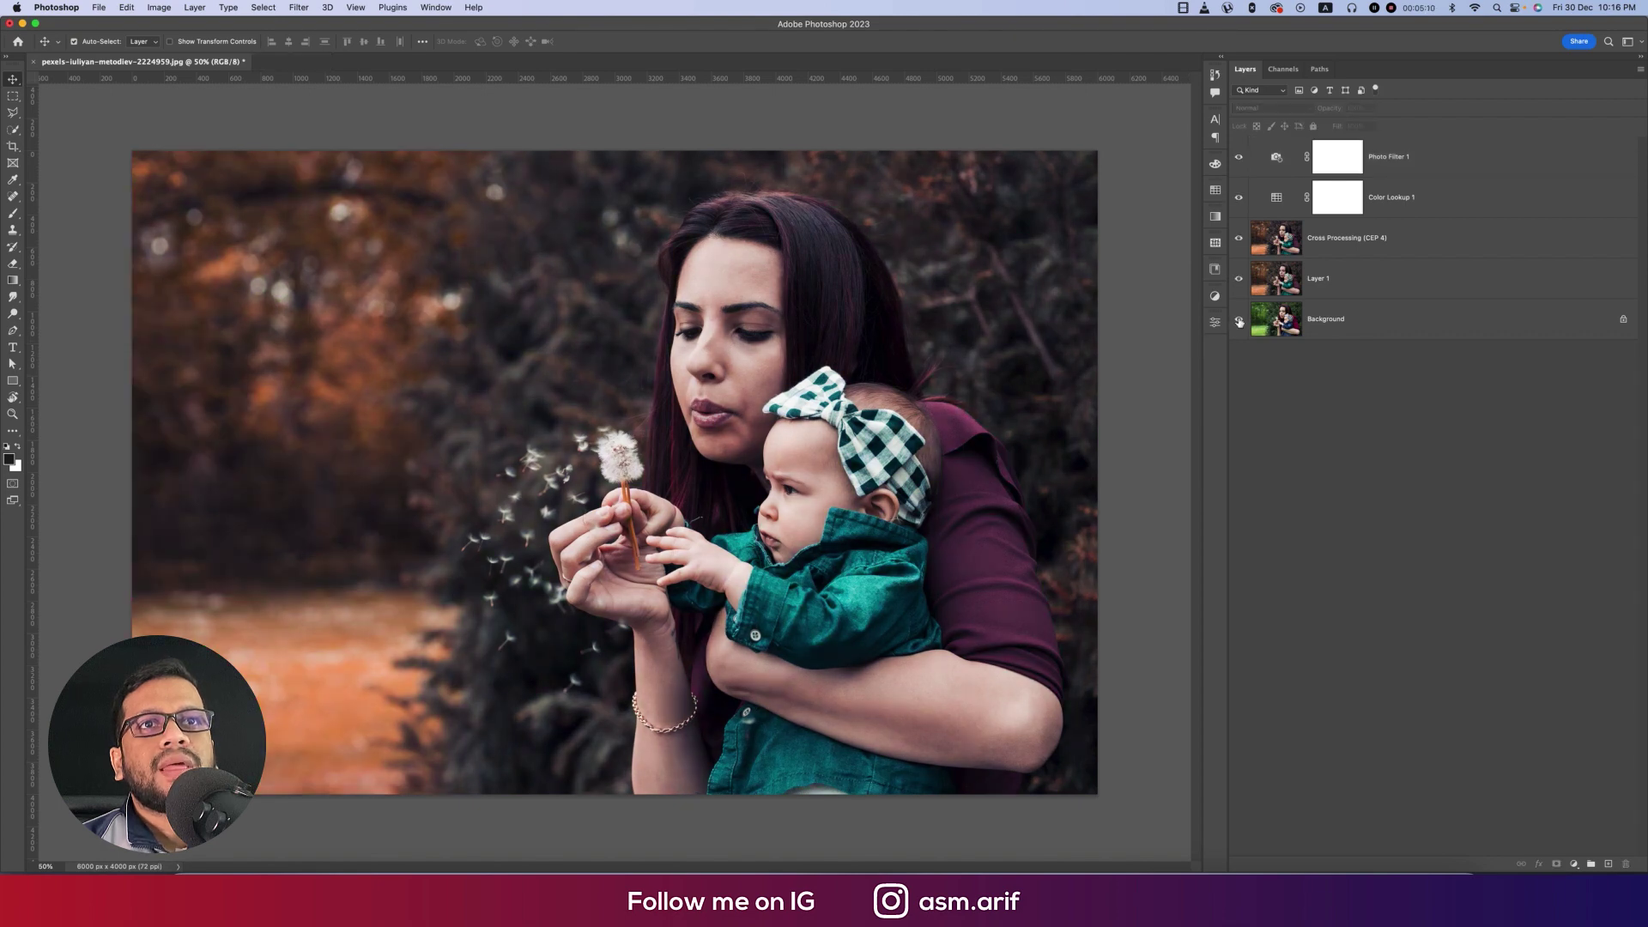